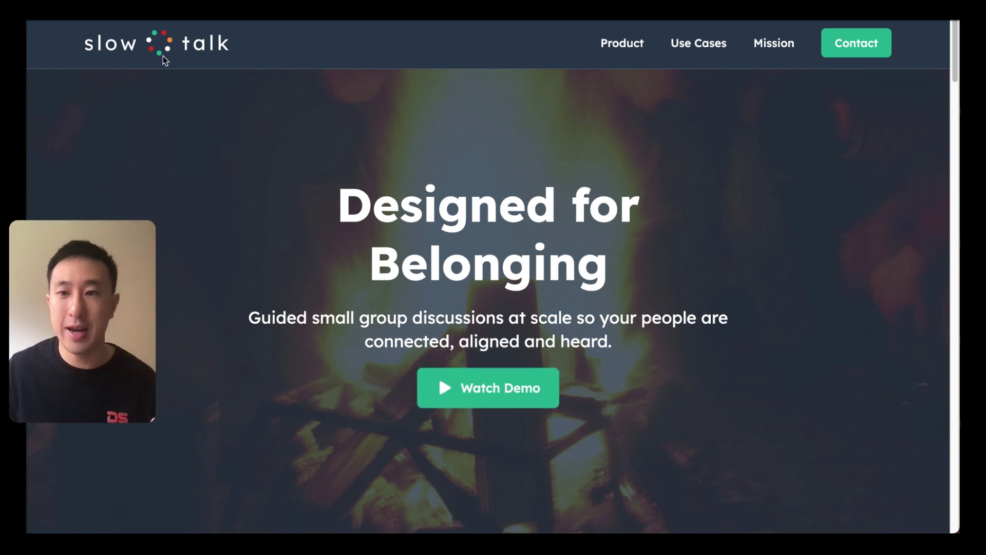
- Scroll down the Slow Talk homepage to see its sticky navbar logo
scroll(363, 131, down, 10)
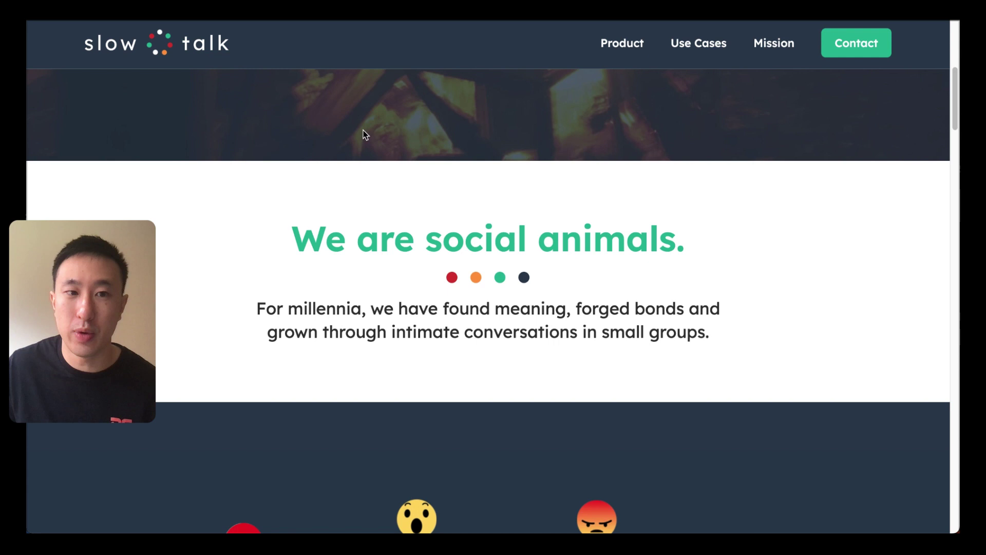
scroll(363, 131, down, 10)
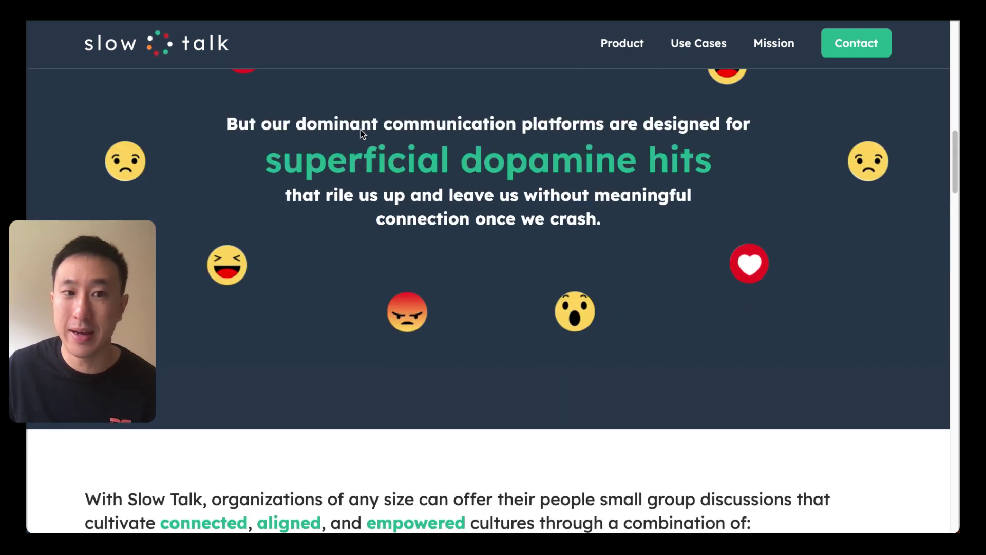
scroll(360, 129, down, 3)
scroll(361, 129, up, 12)
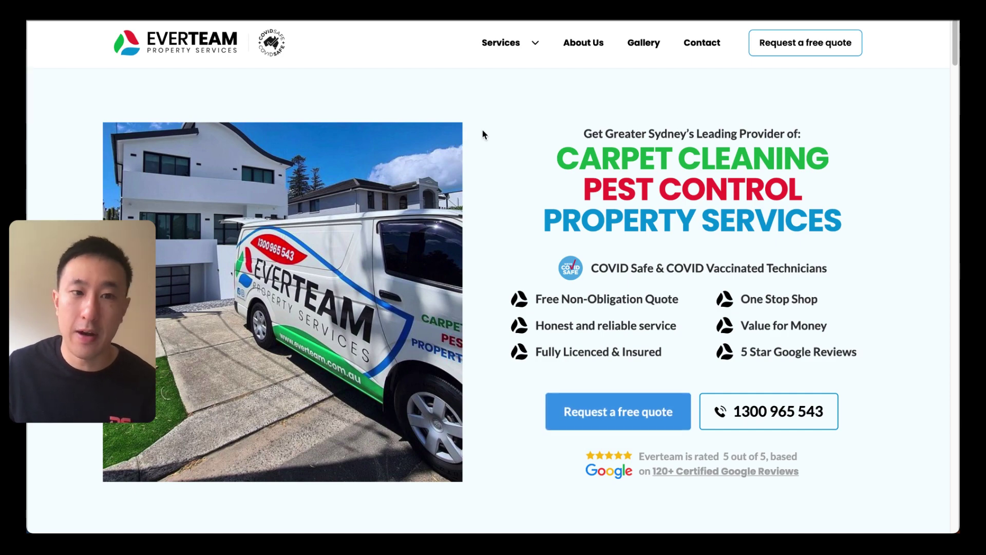
scroll(482, 129, down, 1)
scroll(483, 132, down, 15)
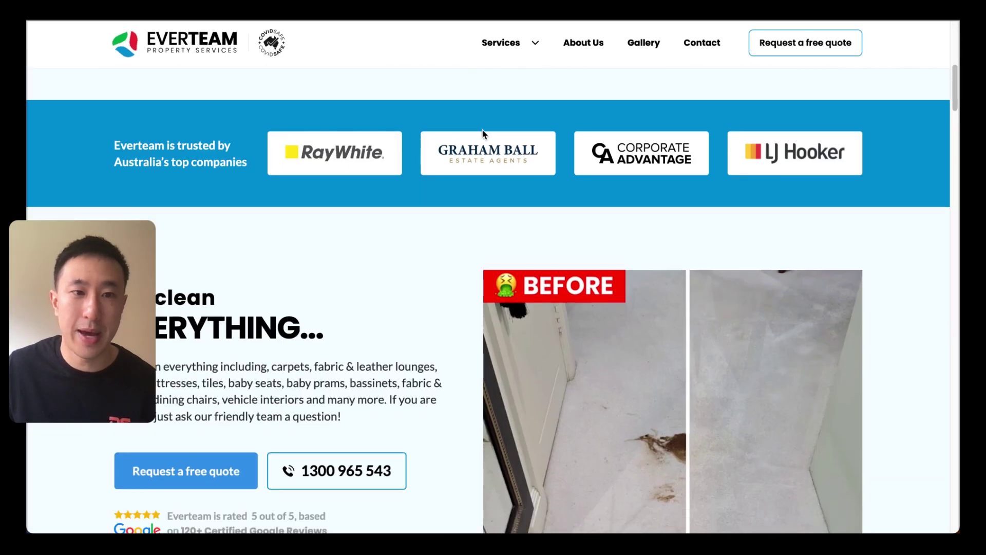
scroll(482, 133, down, 7)
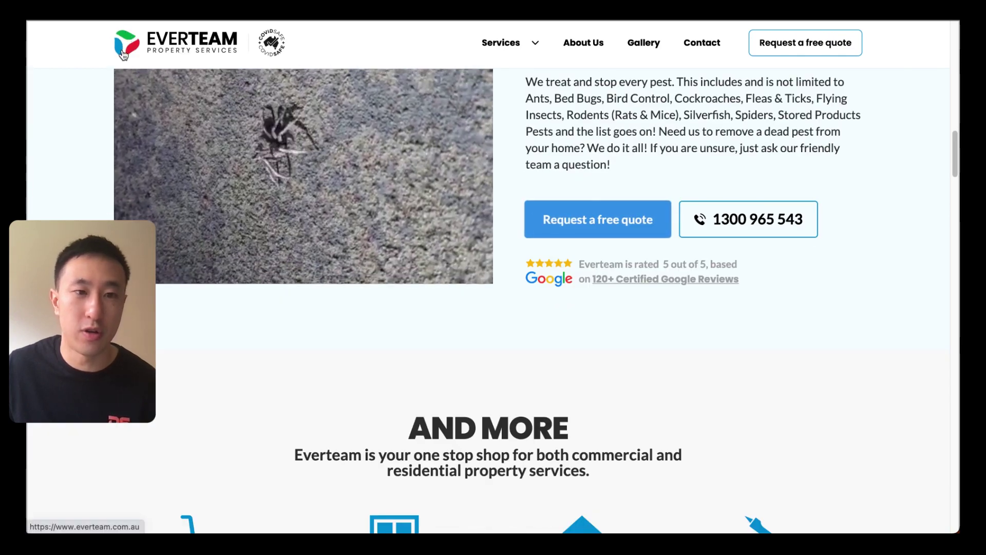
scroll(355, 239, down, 1)
scroll(354, 240, down, 20)
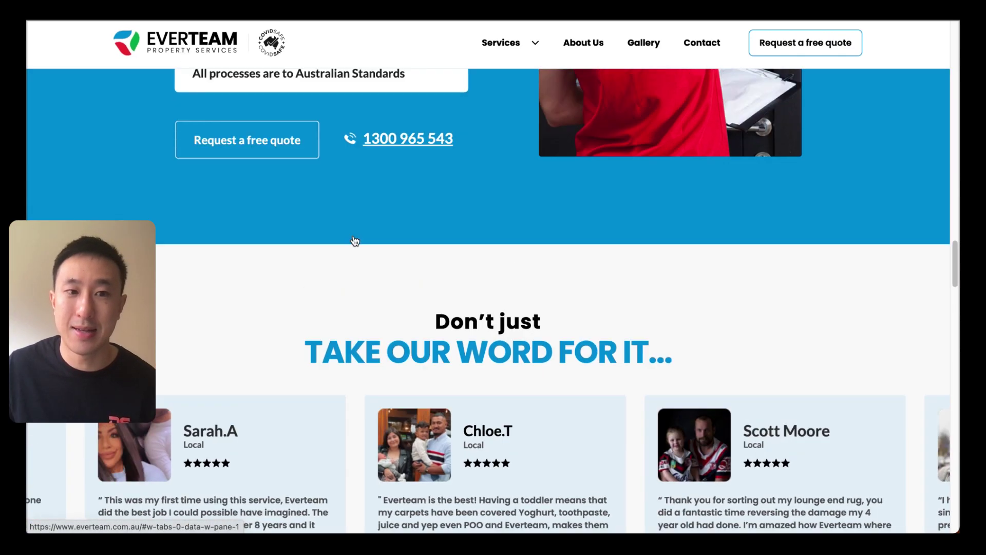
scroll(354, 239, up, 13)
scroll(354, 239, up, 9)
scroll(352, 241, down, 10)
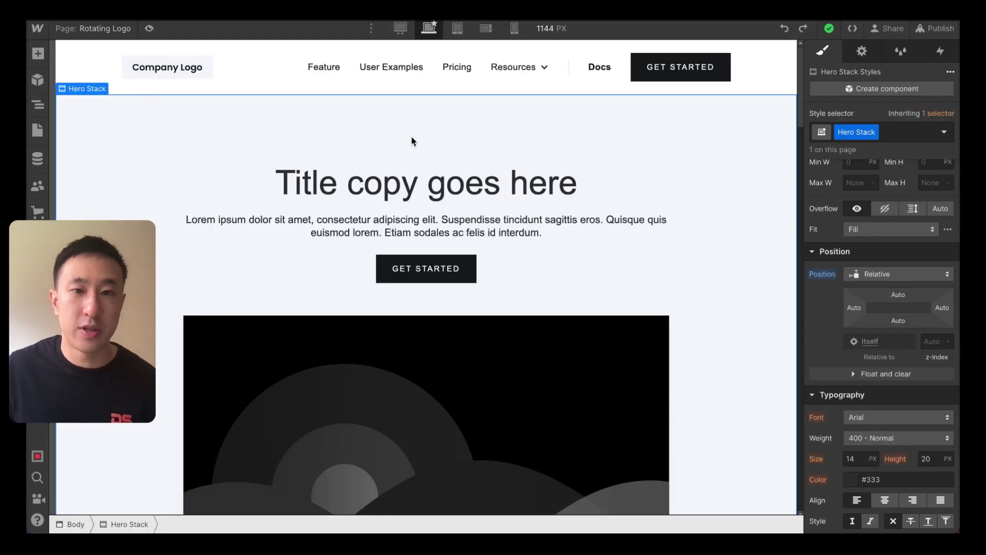
- In Sketch, select the hexagon icon on its own, apart from the LOGO group
key(super+Tab)
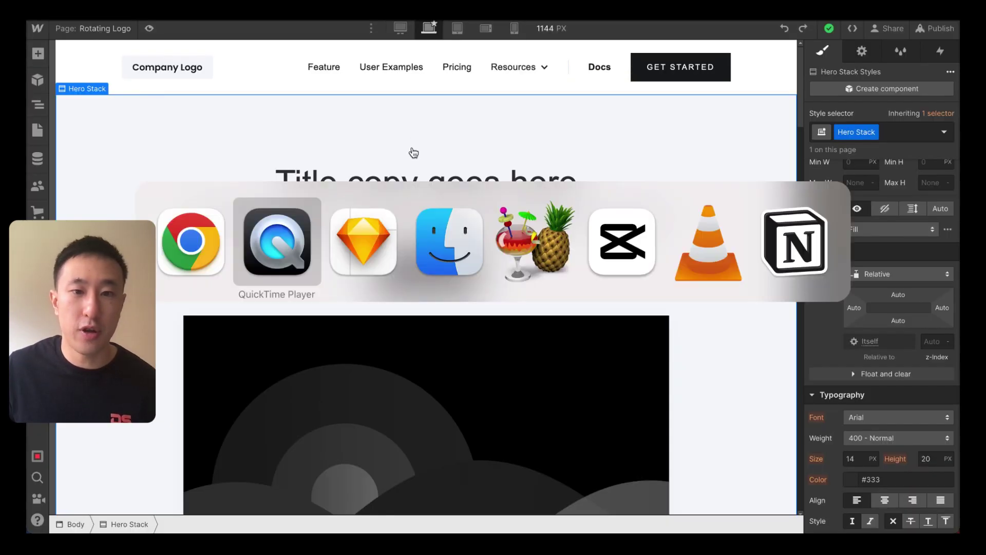
click(361, 244)
click(393, 140)
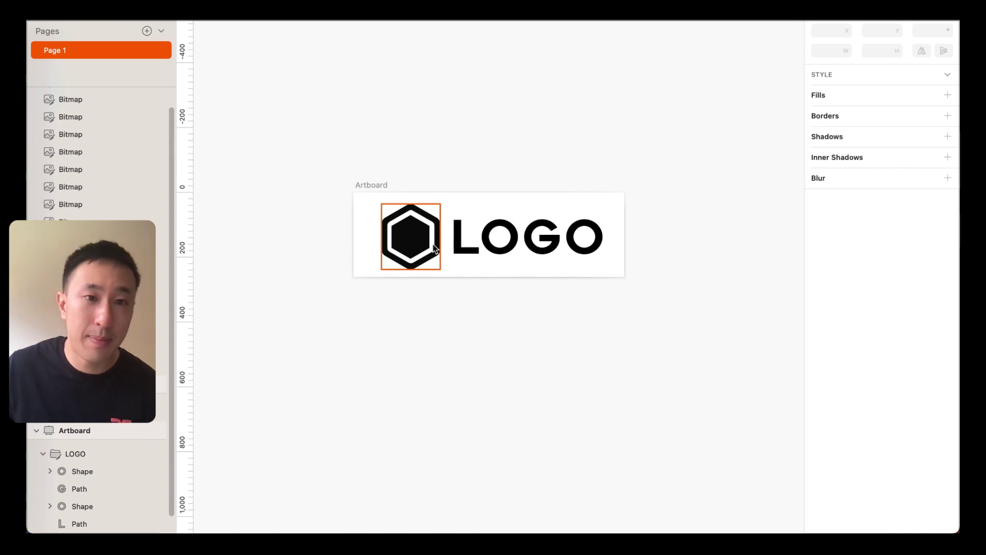
drag(345, 214, 552, 254)
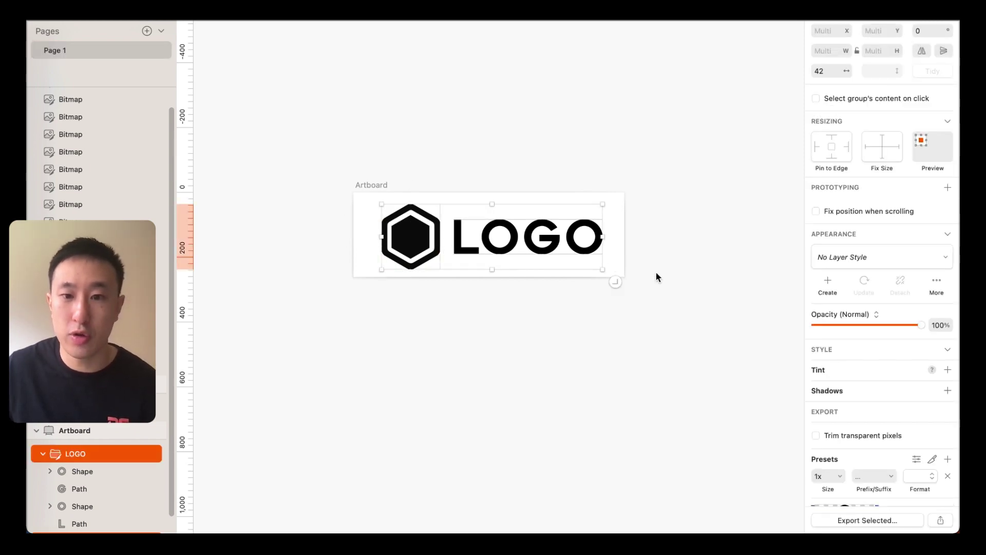
scroll(876, 354, down, 2)
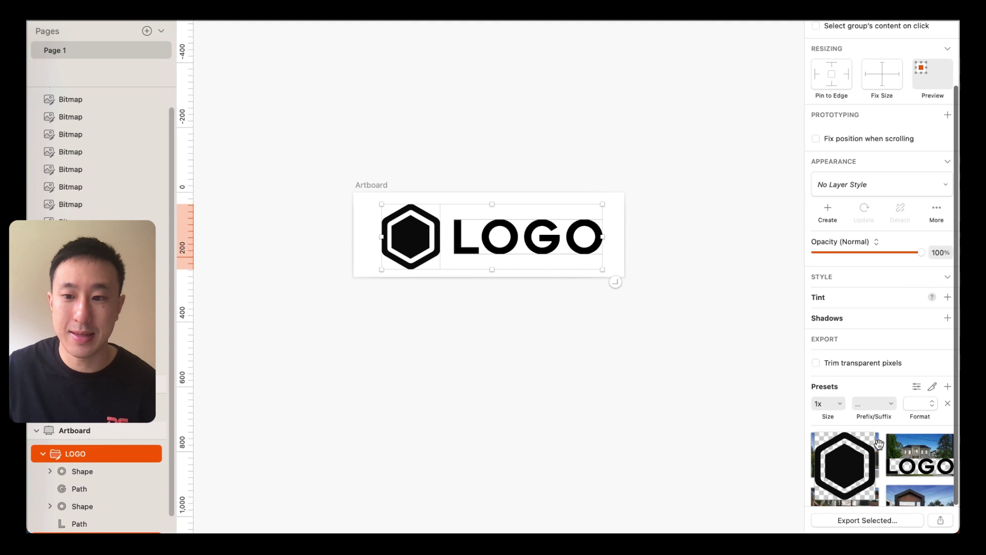
click(460, 176)
click(434, 226)
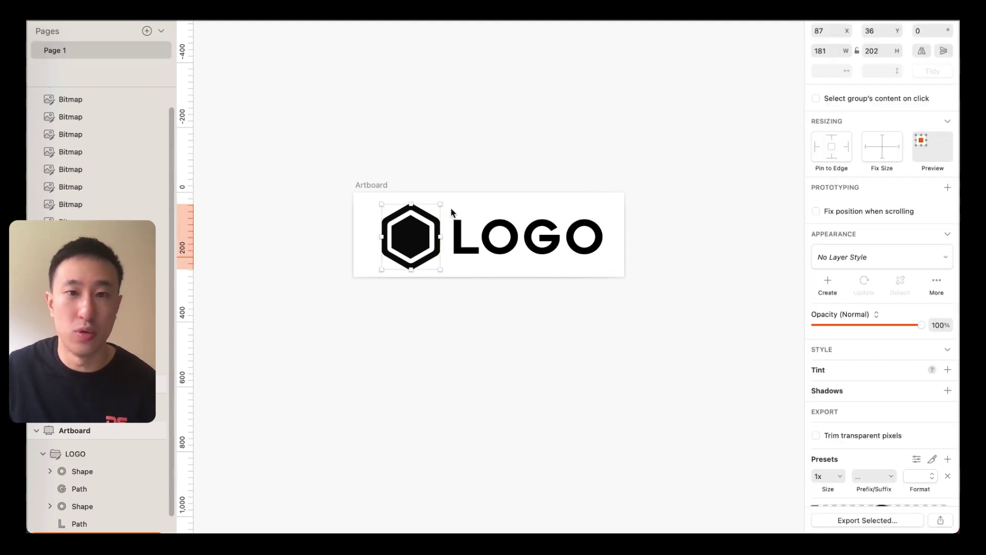
- Rotate the hexagon around its centre, then restore its original angle
click(500, 169)
click(418, 235)
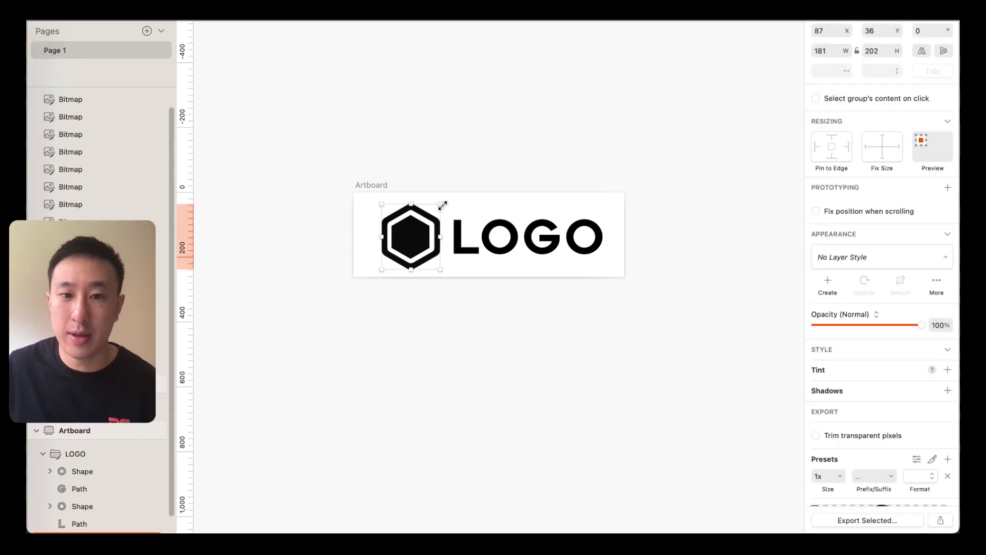
drag(452, 198, 387, 298)
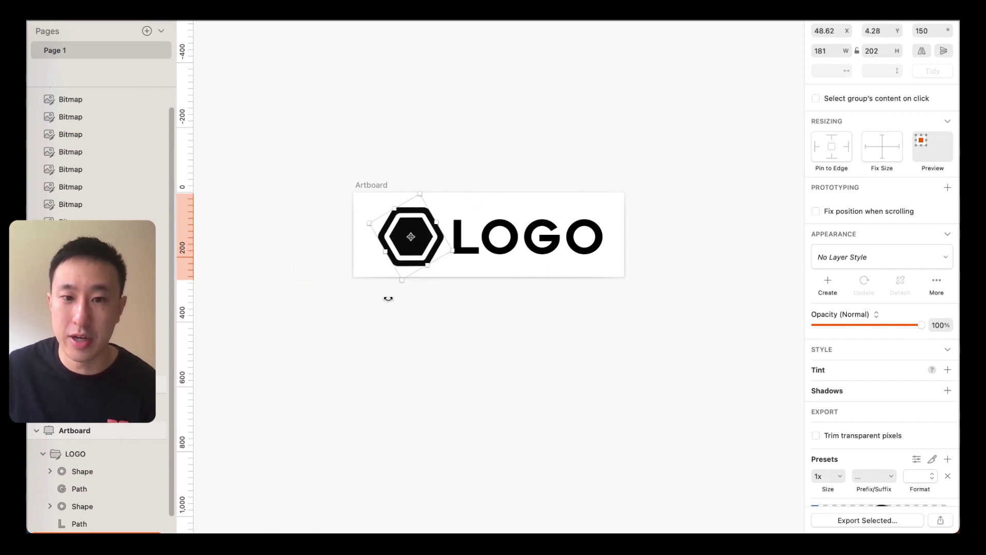
key(Return)
click(553, 204)
click(411, 236)
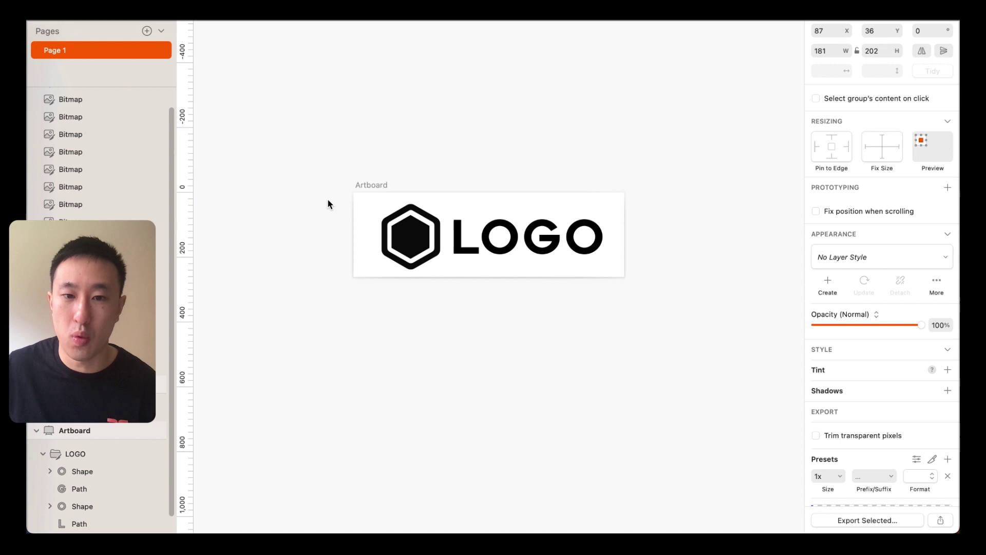
- Move the artboard higher, undo the move, and shift the LOGO text right
click(589, 259)
drag(553, 243, 556, 131)
key(ctrl+z)
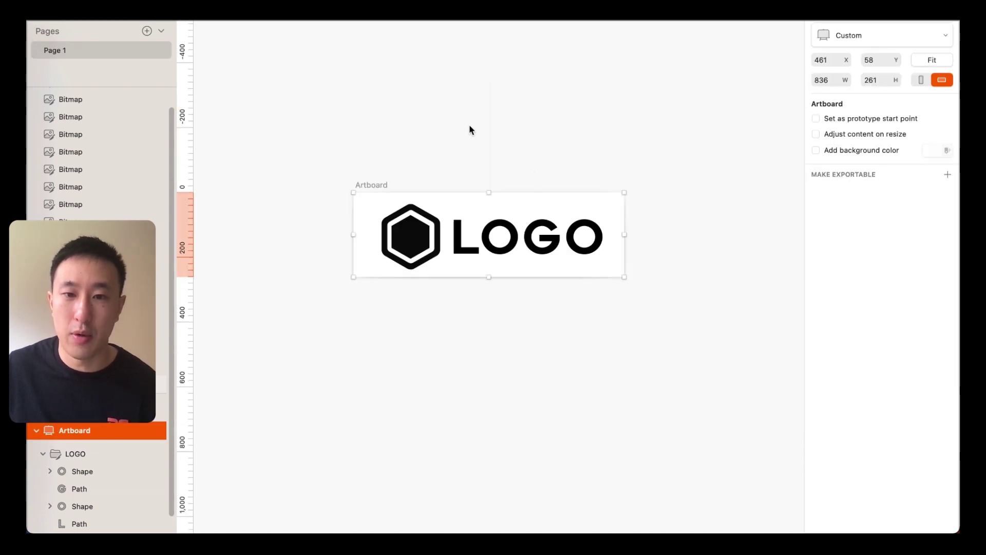
click(469, 124)
click(503, 242)
mouse_move(502, 242)
mouse_down()
mouse_move(529, 242)
mouse_move(503, 241)
mouse_up()
- Nudge the hexagon left and undo it, select the artboard to resize, then return to Webflow
click(429, 244)
mouse_move(428, 244)
mouse_down()
mouse_move(405, 245)
mouse_move(432, 239)
mouse_up()
key(ctrl+z)
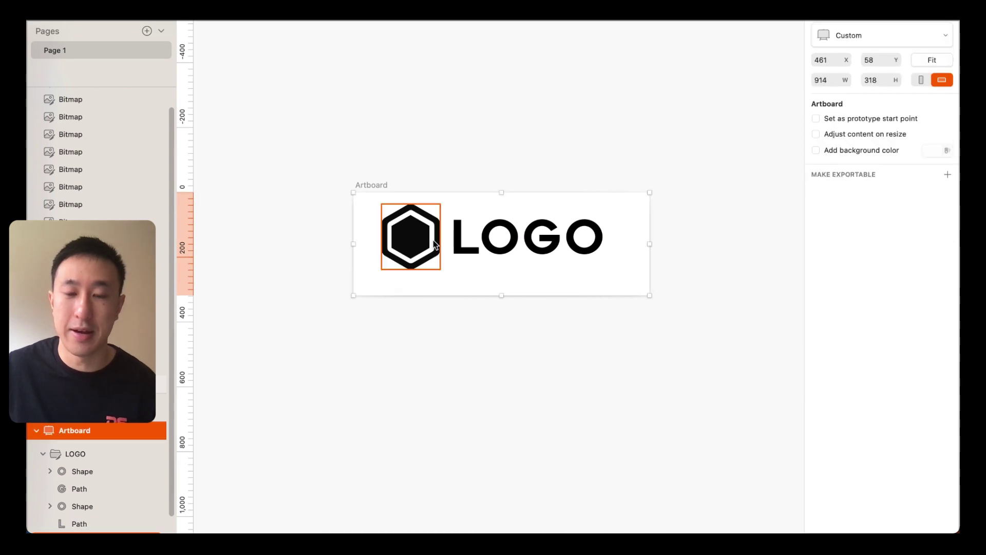
click(479, 134)
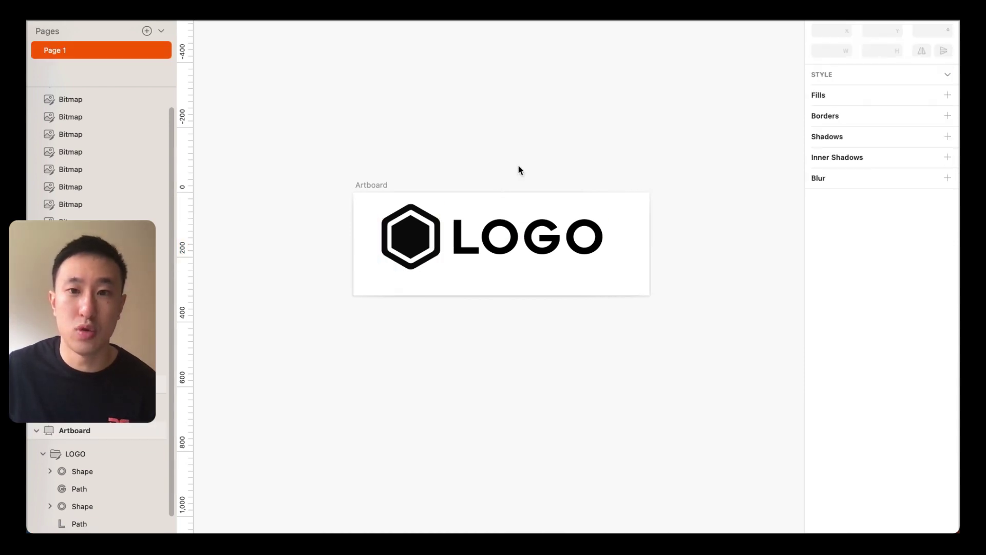
key(super+Tab)
key(Tab)
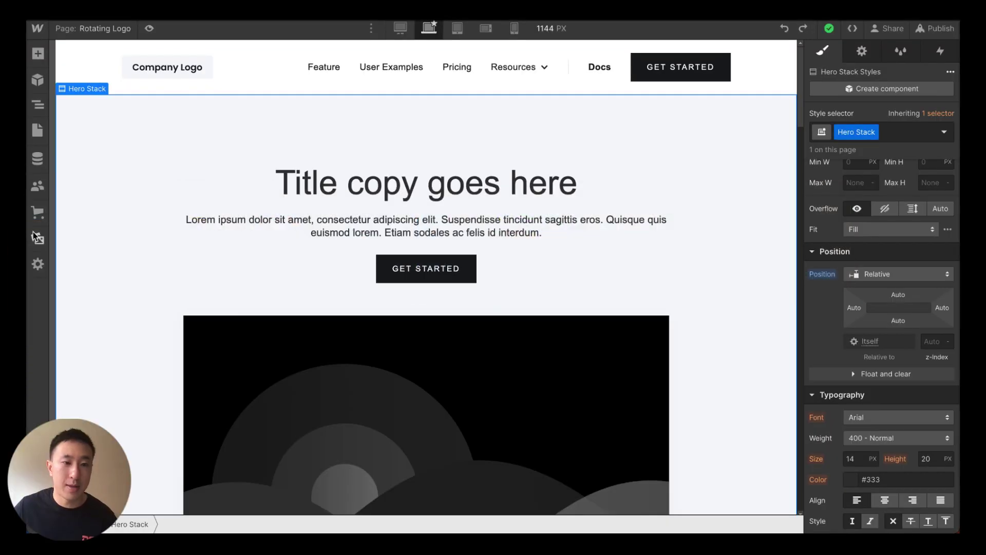
click(36, 237)
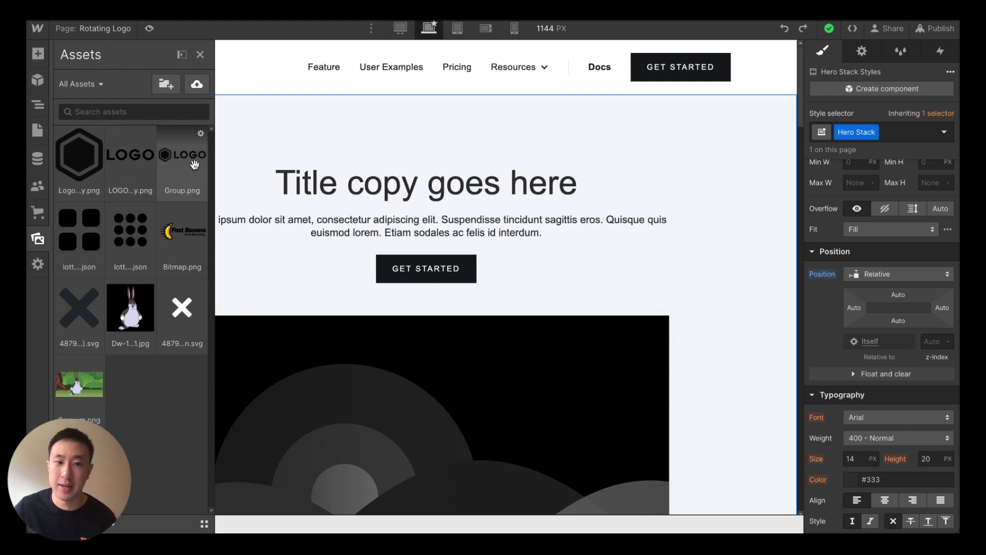
click(319, 153)
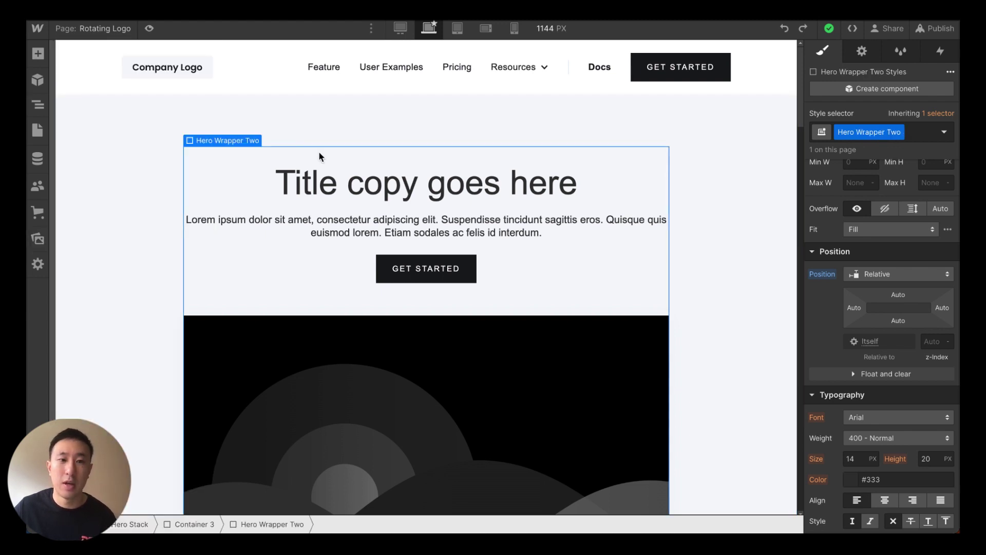
key(ctrl+z)
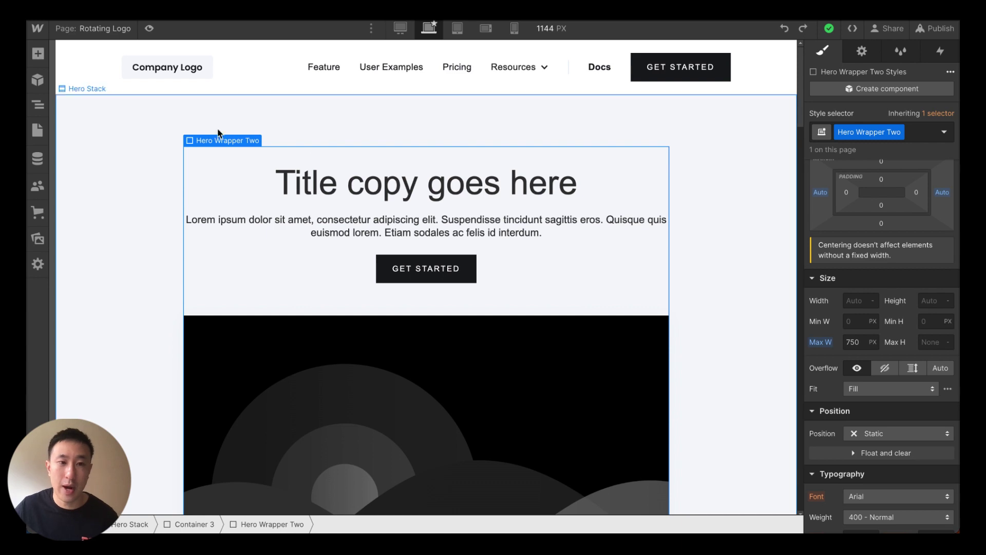
click(218, 133)
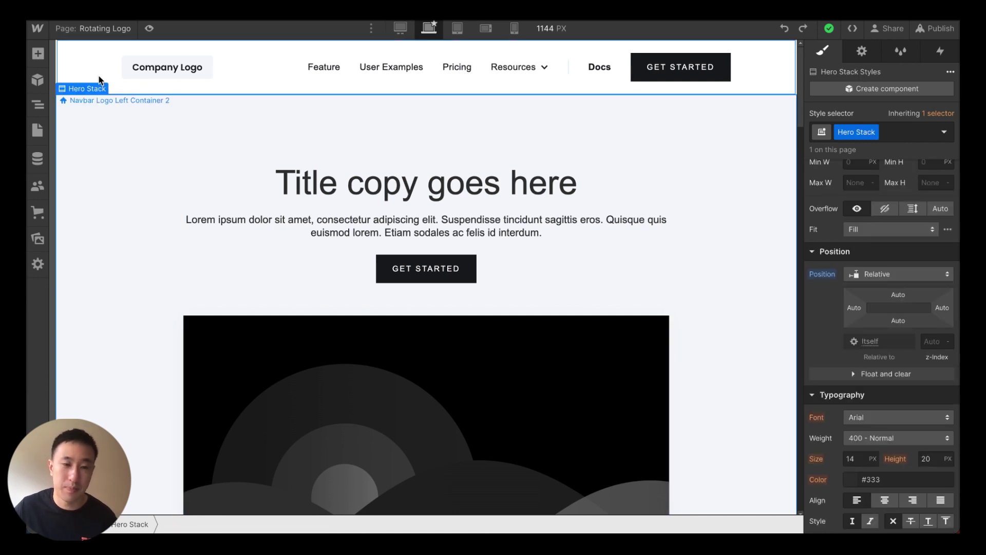
click(165, 100)
scroll(202, 126, down, 15)
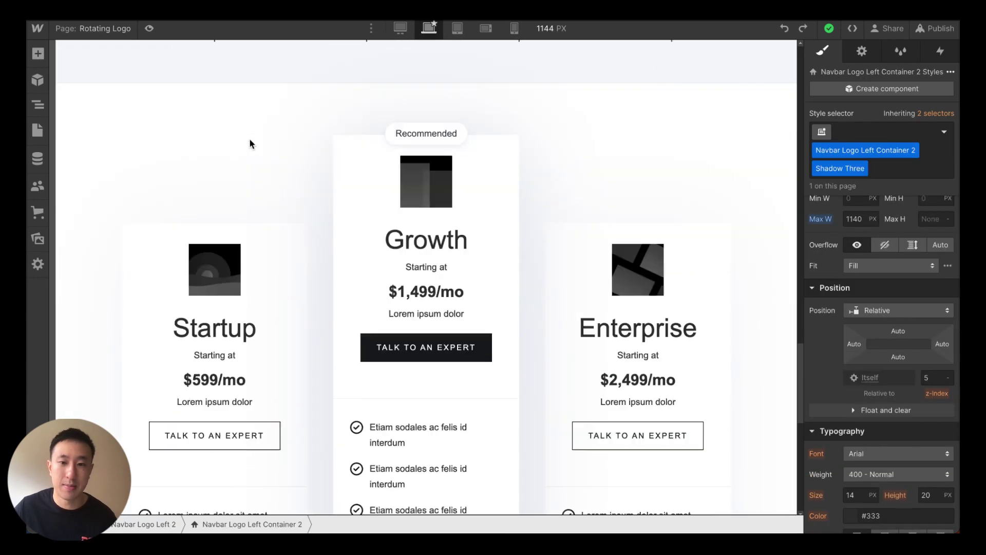
scroll(250, 140, down, 8)
click(194, 319)
scroll(252, 216, up, 20)
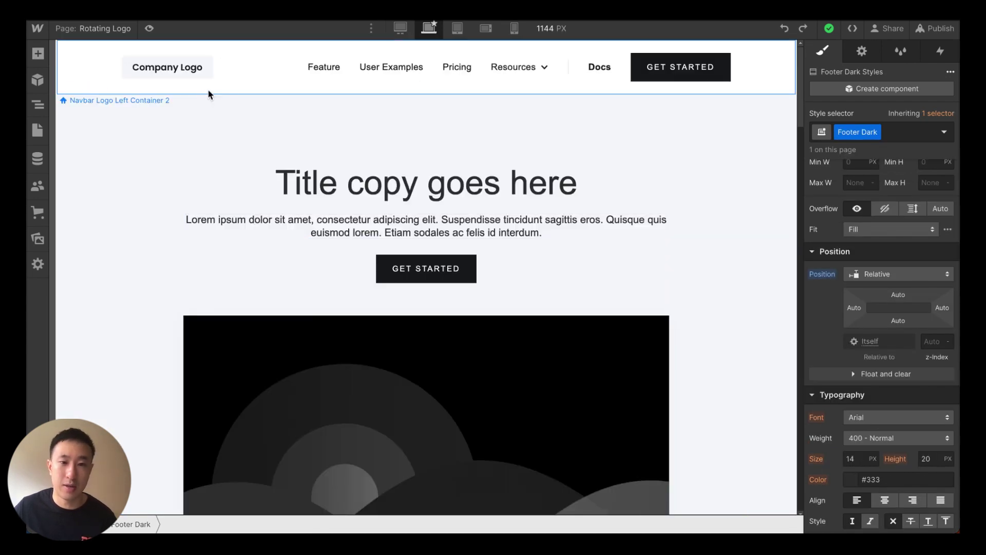
scroll(348, 193, down, 1)
click(39, 57)
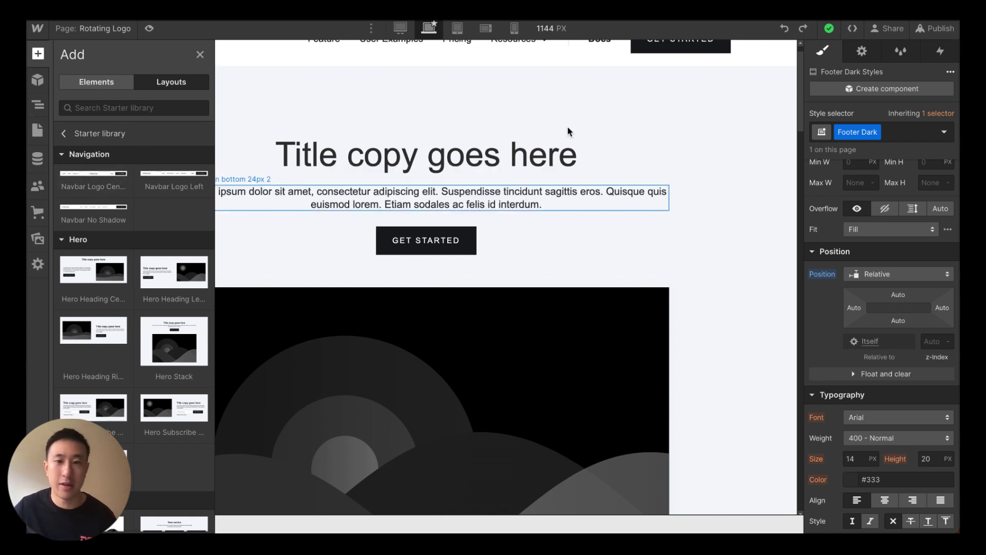
key(a)
click(538, 122)
- Select the Navbar Logo Left 2 element
scroll(537, 131, up, 1)
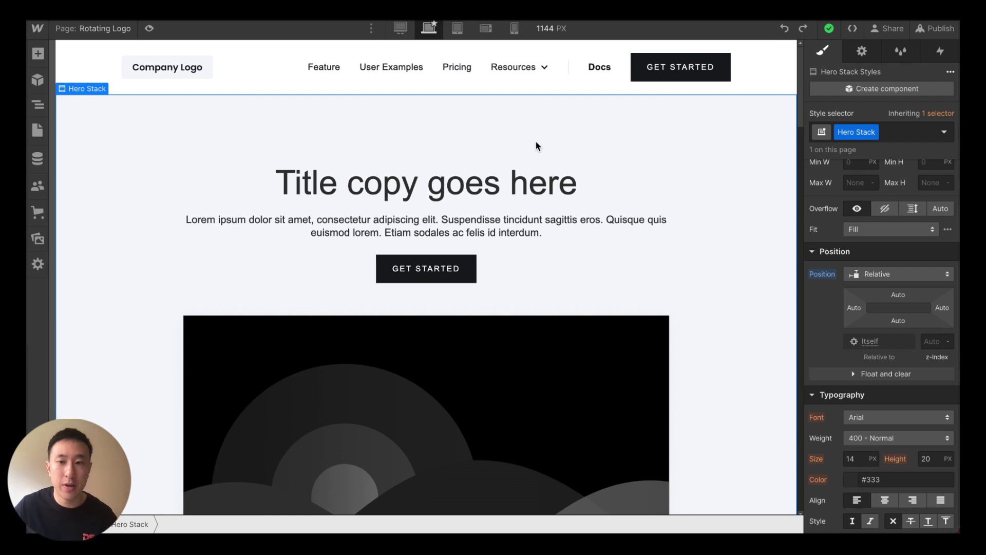
click(98, 85)
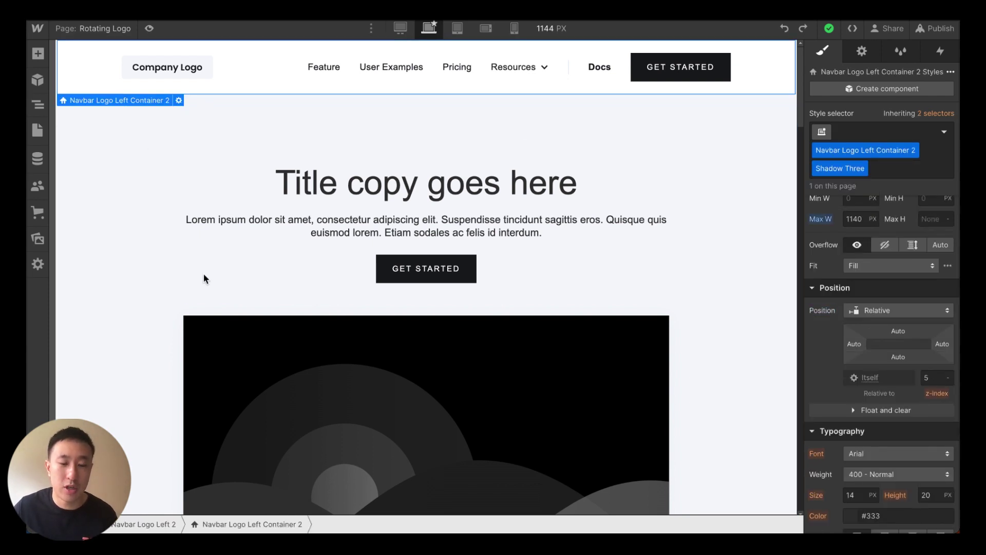
click(144, 524)
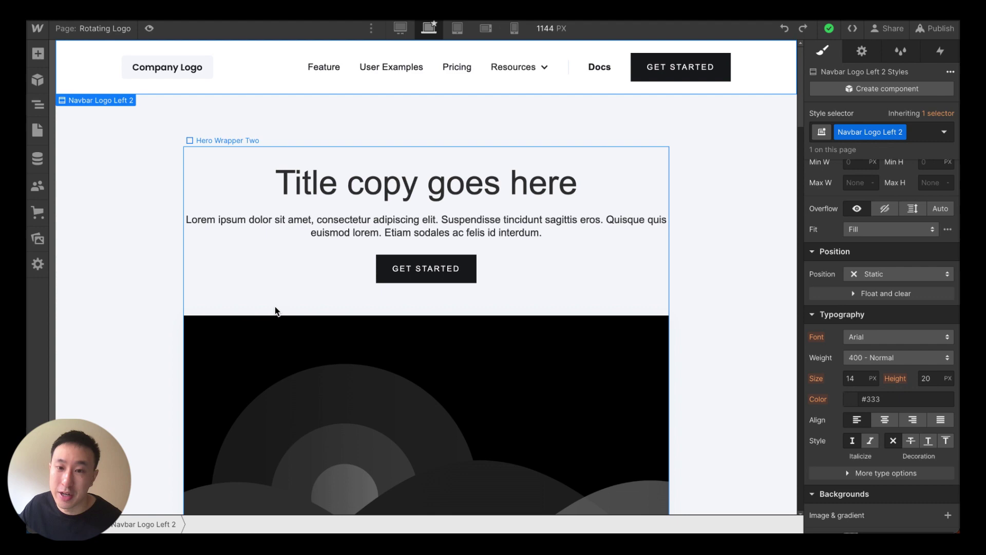
scroll(326, 292, down, 15)
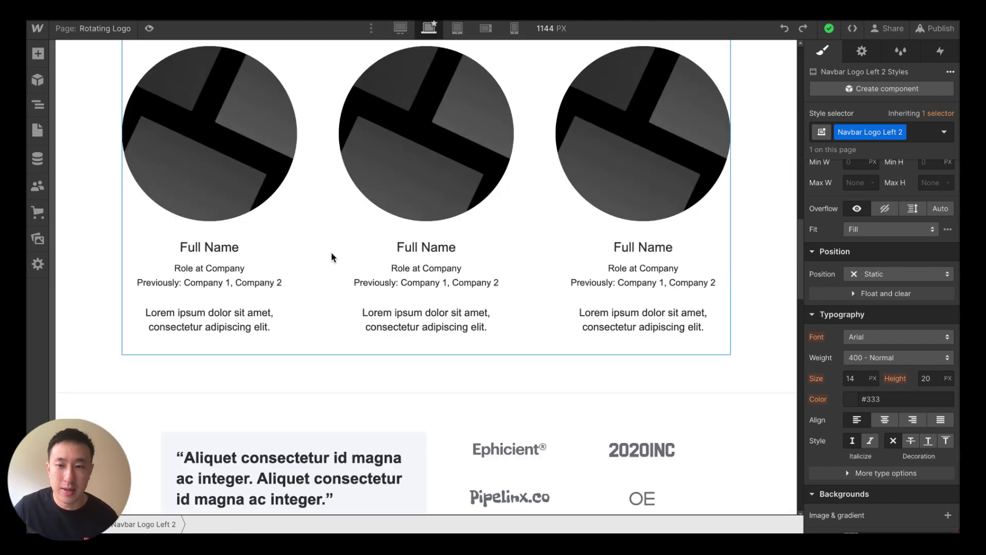
scroll(331, 257, up, 15)
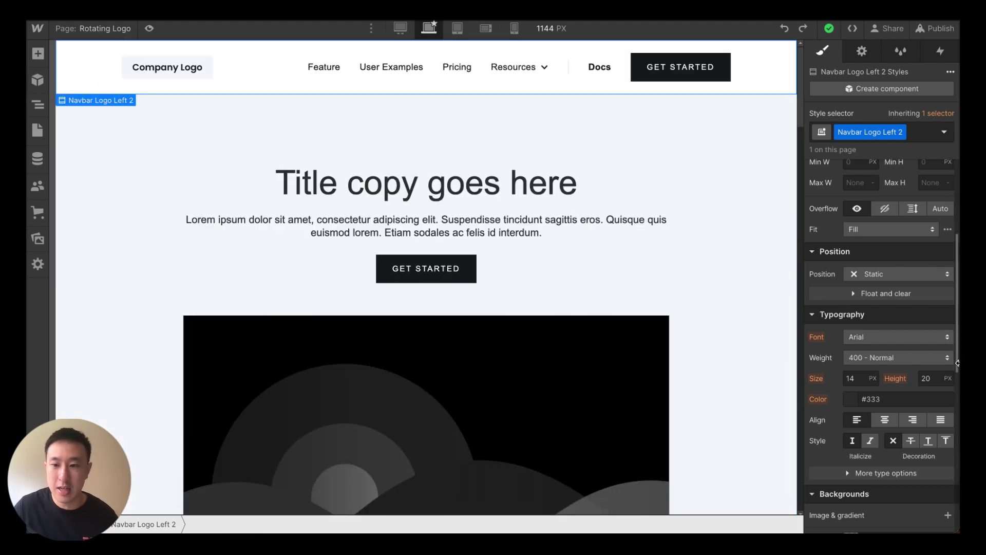
- Set the navbar's position to Sticky with a 0px top offset
click(876, 280)
click(876, 336)
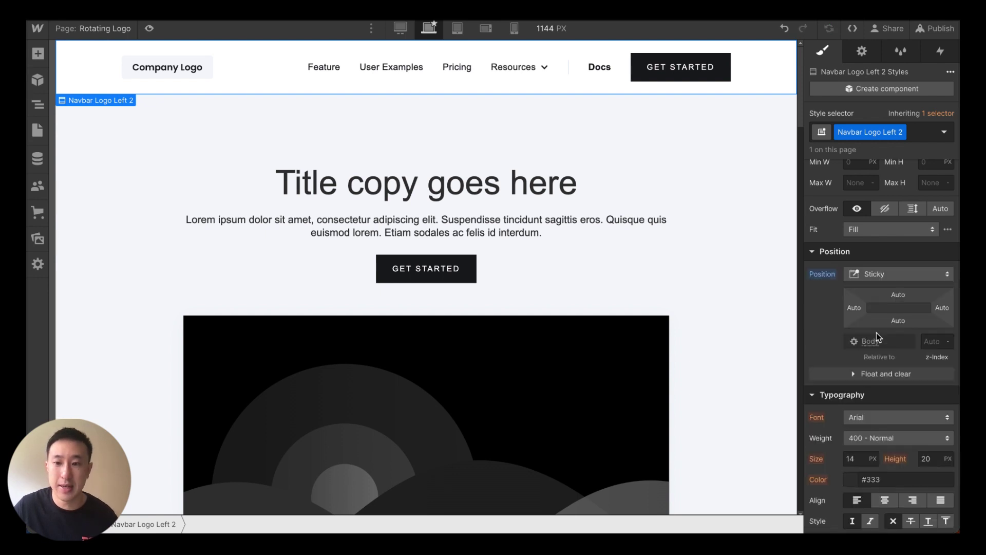
click(900, 297)
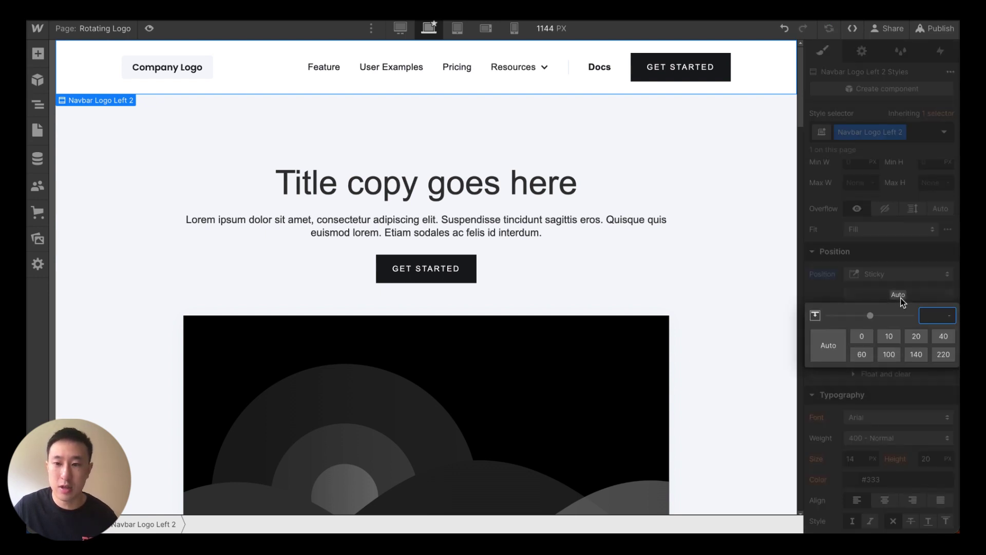
text(0px)
key(Return)
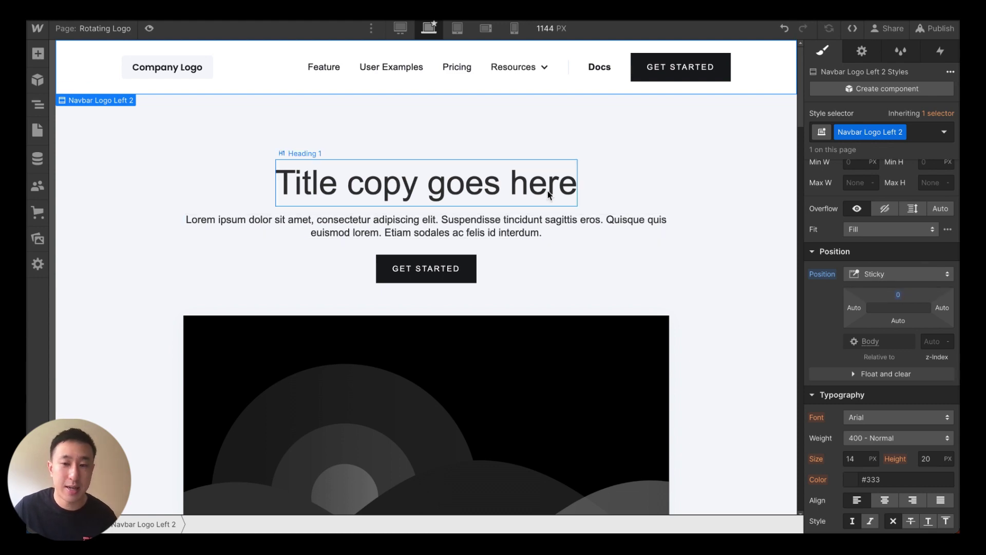
- Scroll the canvas to check that the navbar stays pinned at the top
scroll(548, 194, down, 10)
scroll(548, 194, down, 4)
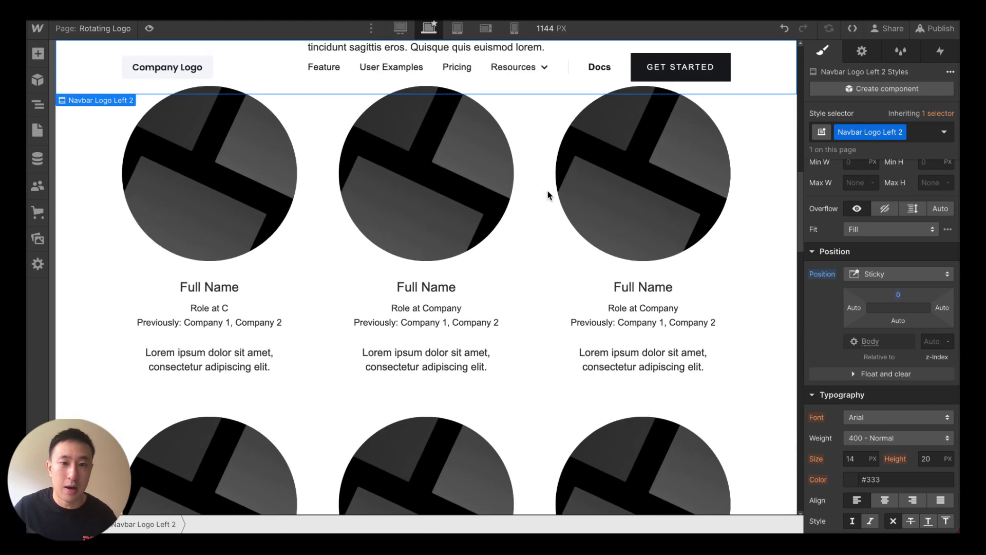
scroll(547, 189, down, 8)
scroll(547, 190, up, 7)
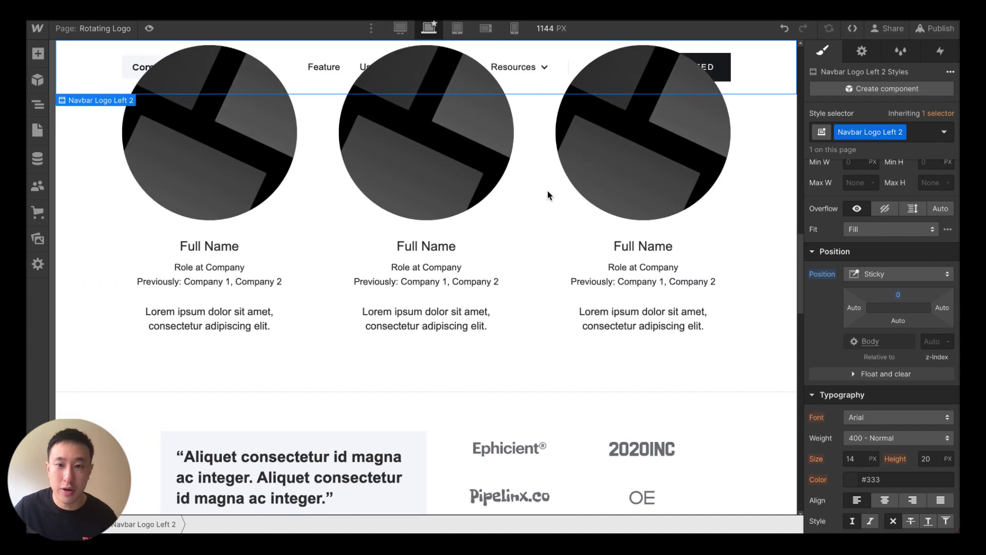
scroll(547, 194, down, 5)
scroll(546, 195, up, 11)
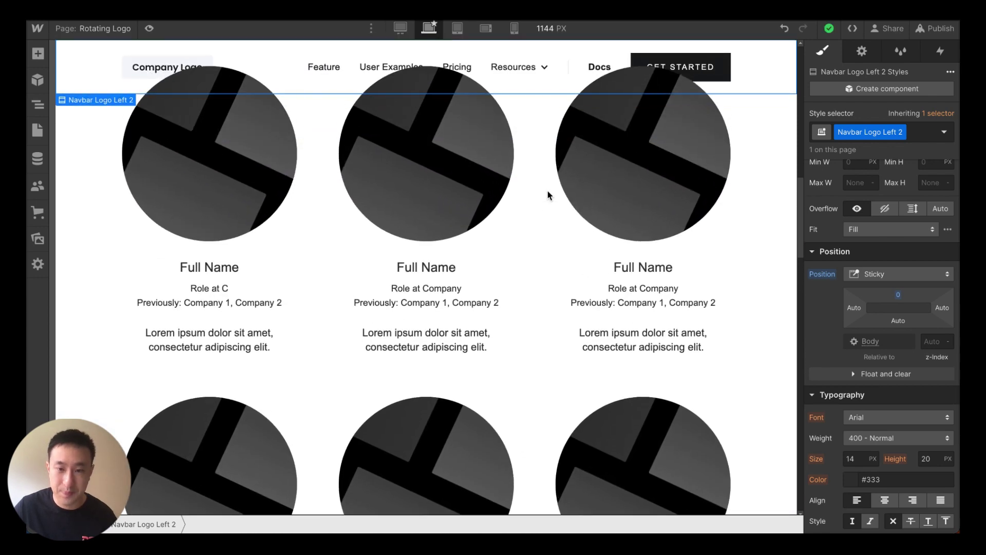
scroll(546, 189, up, 10)
scroll(547, 190, down, 2)
scroll(547, 190, up, 2)
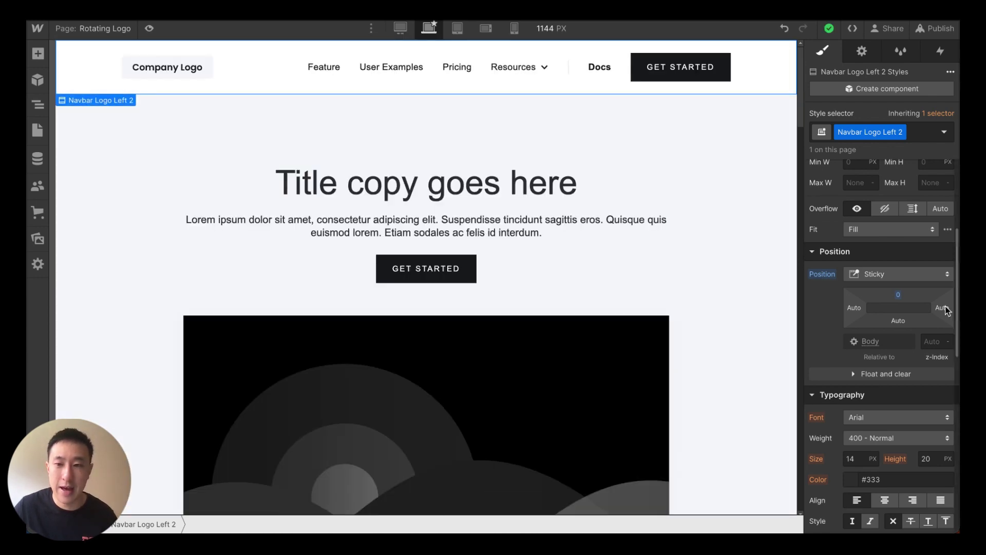
scroll(946, 310, down, 10)
- Set the navbar background colour to white after trying #8a5f5f
click(850, 203)
click(854, 266)
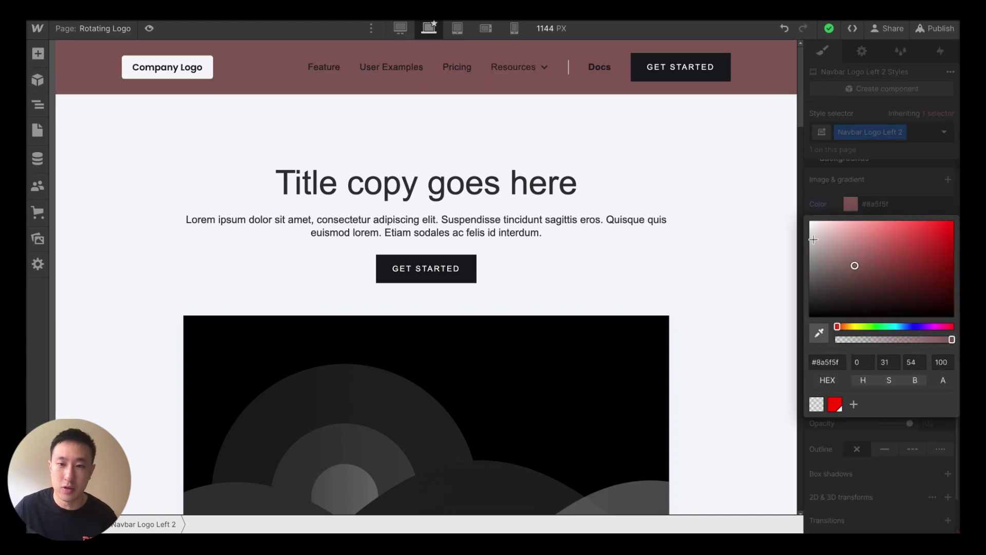
drag(813, 239, 700, 150)
click(892, 187)
scroll(678, 162, down, 1)
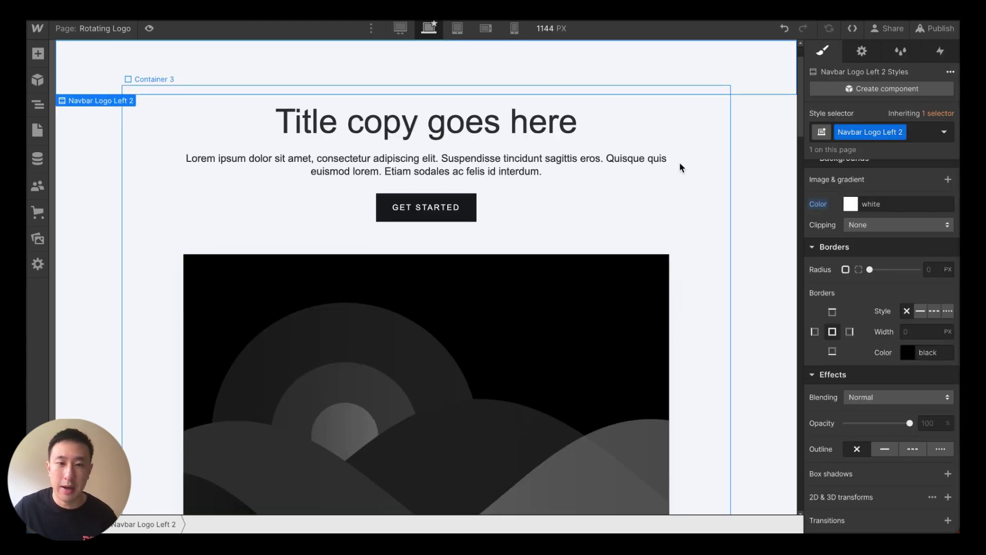
- Set the navbar's z-index to 9999 and scroll to confirm it layers above the team cards
scroll(679, 164, down, 15)
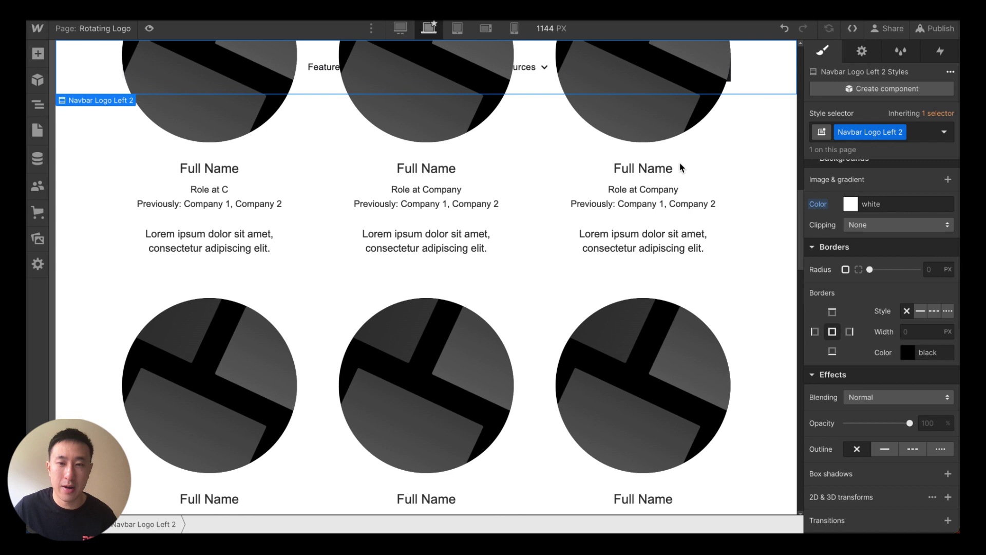
scroll(632, 157, up, 2)
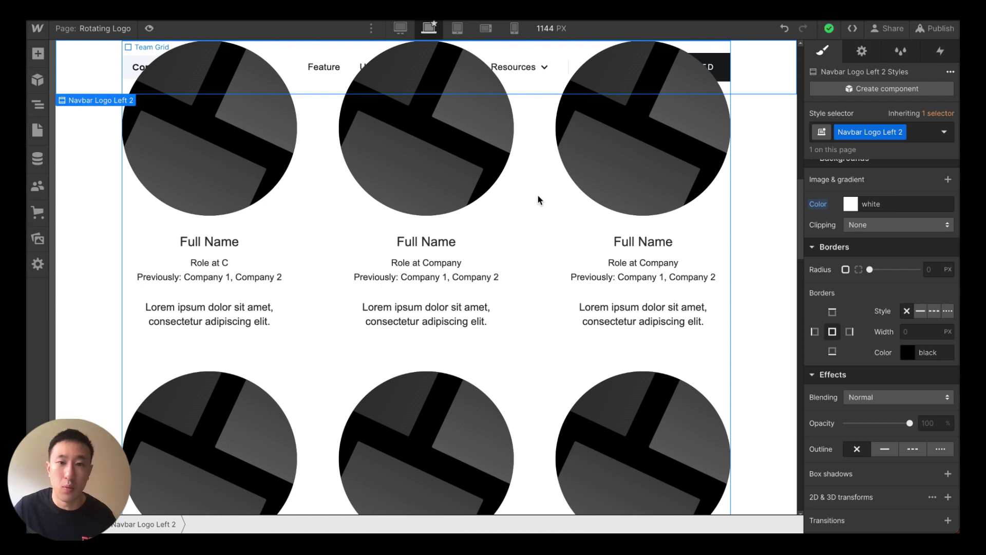
scroll(537, 198, up, 15)
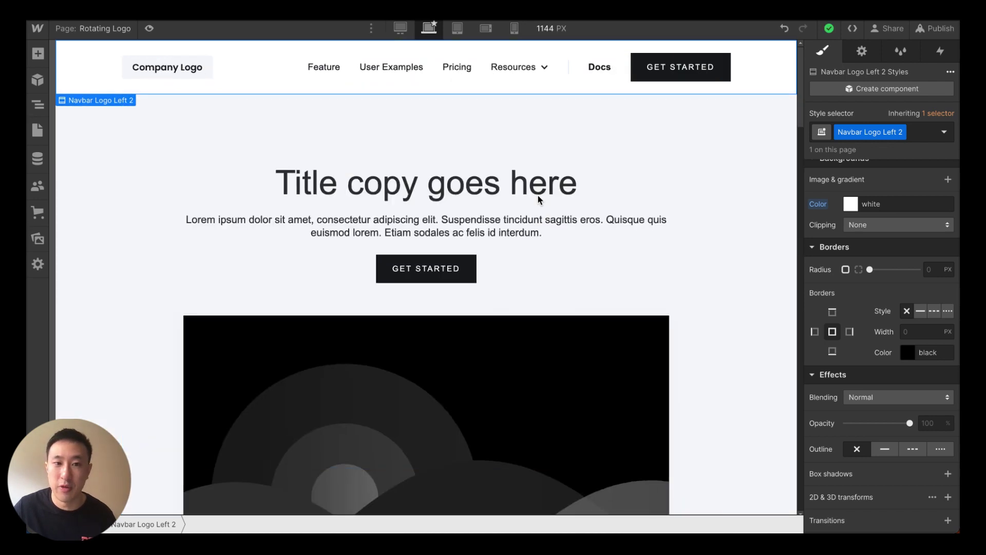
scroll(894, 251, up, 10)
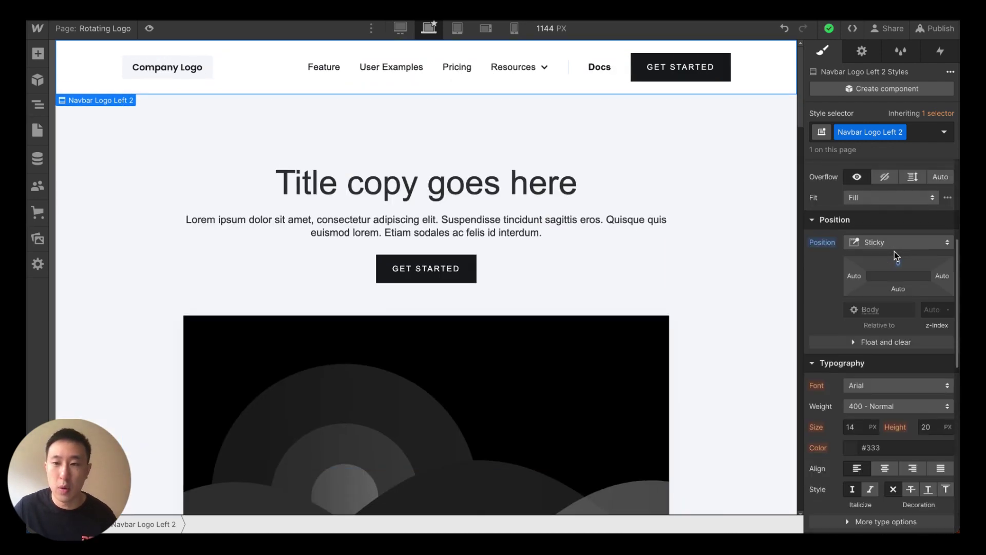
click(922, 311)
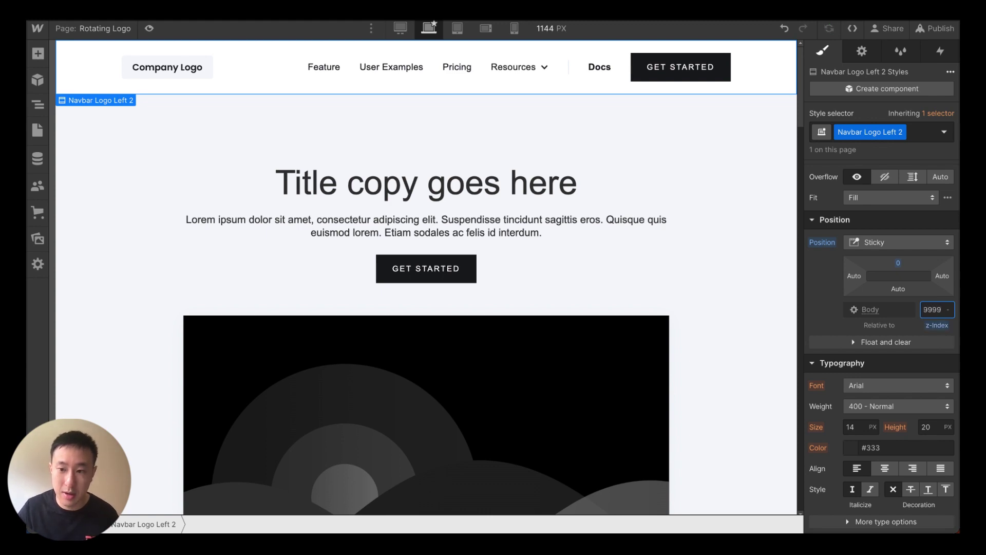
scroll(615, 215, down, 15)
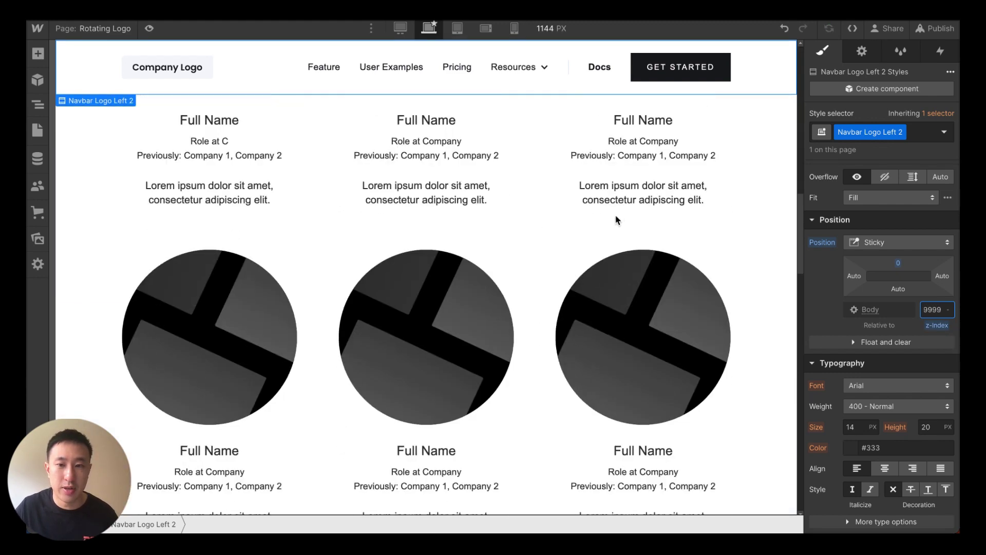
scroll(616, 220, down, 6)
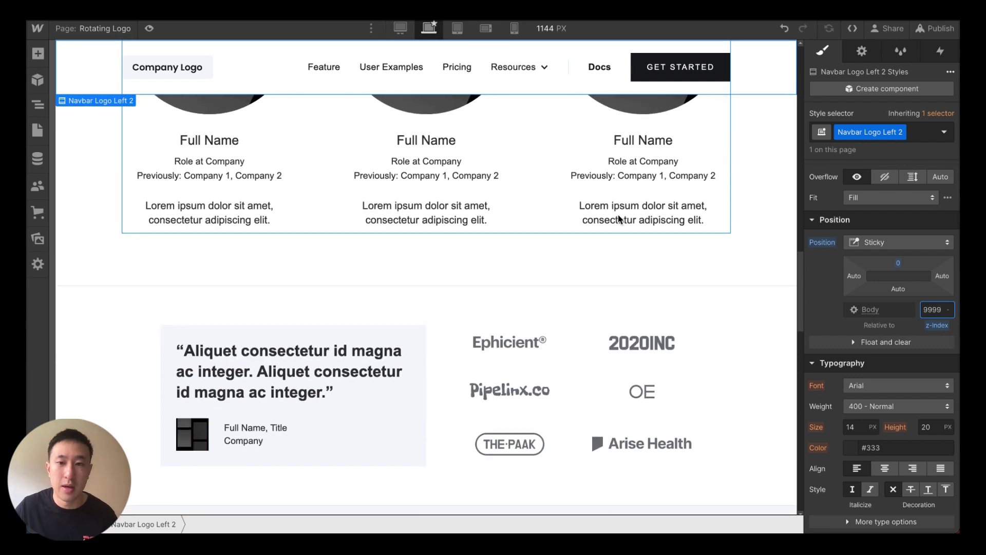
scroll(618, 219, up, 4)
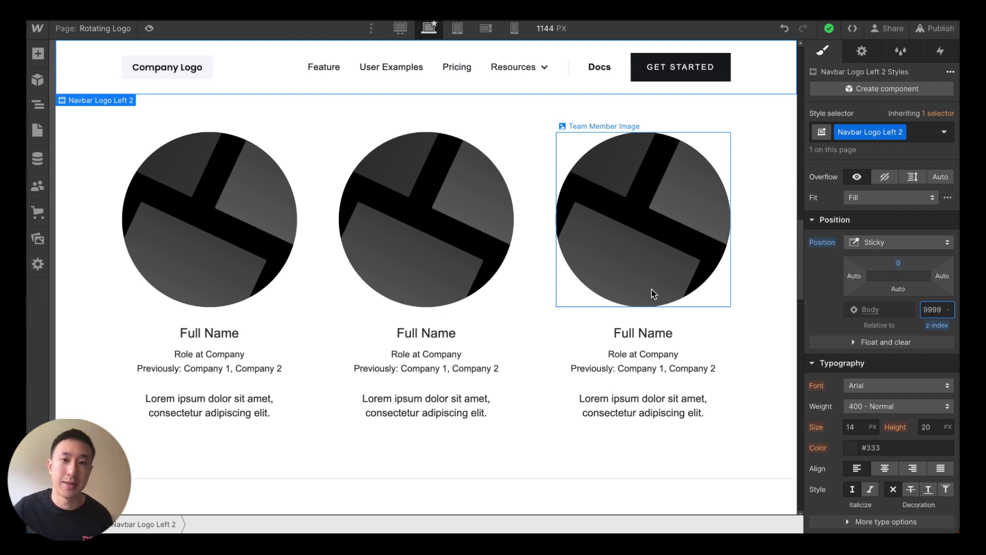
- Delete the Company Logo placeholder image from the navbar brand link
scroll(359, 169, up, 10)
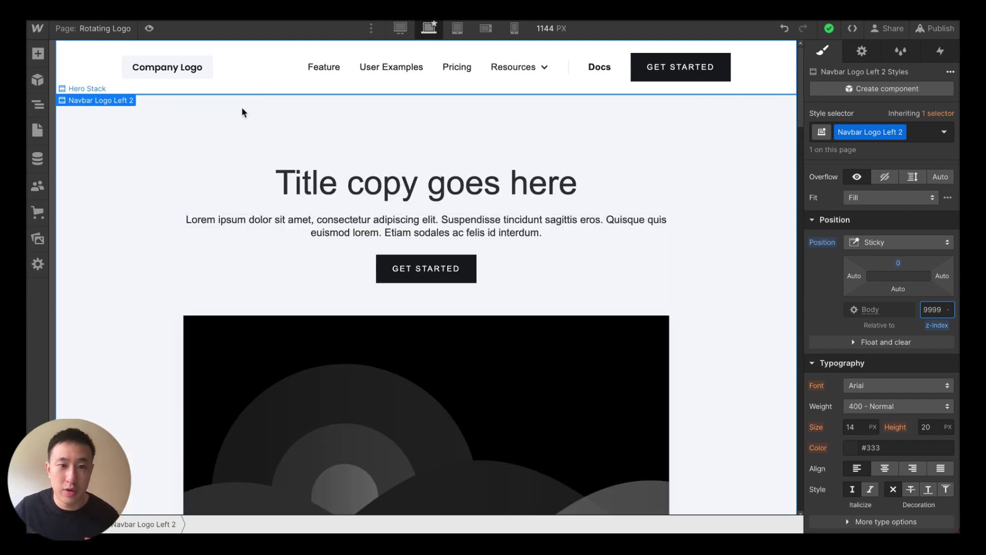
click(179, 75)
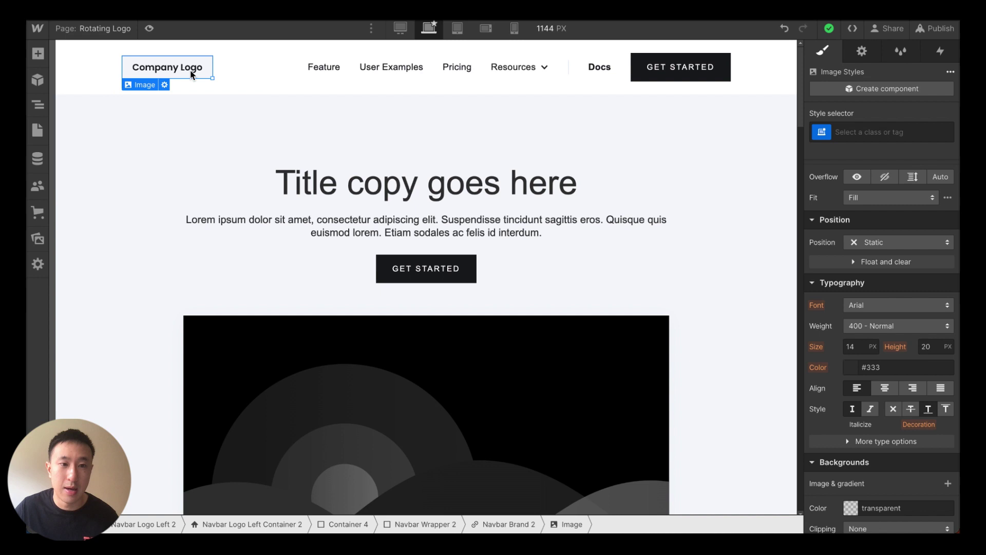
key(Delete)
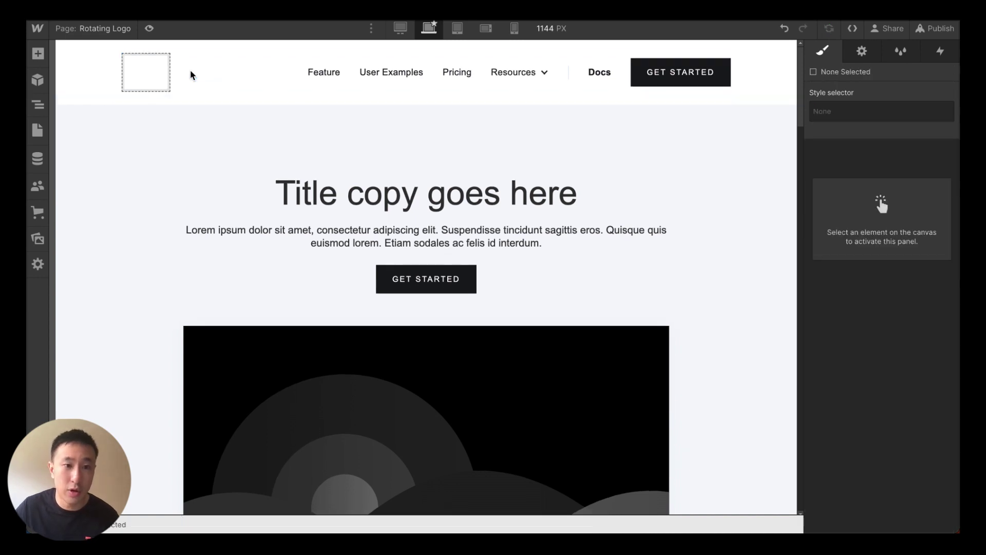
click(164, 70)
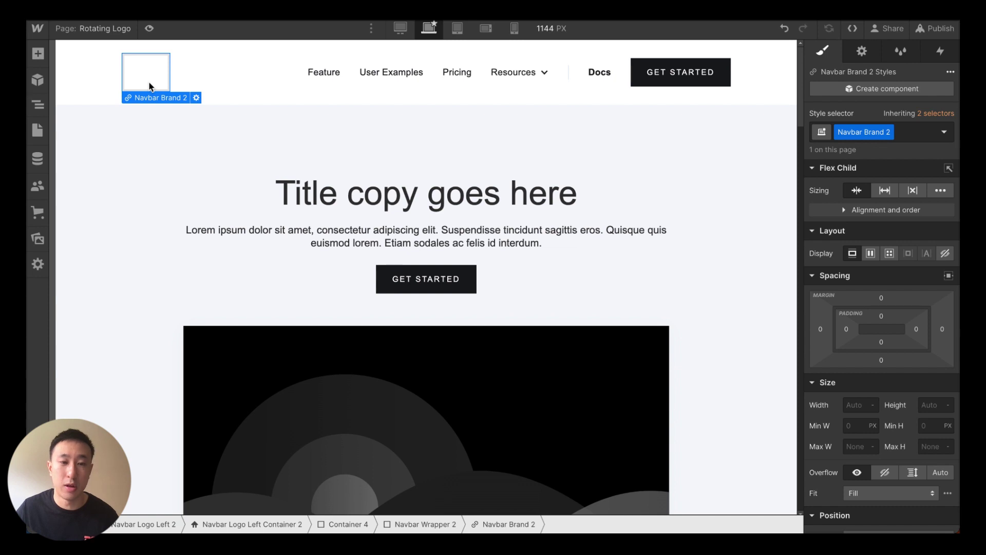
- Insert an Image into the brand link showing the hexagon logo asset
key(ctrl+e)
text(image)
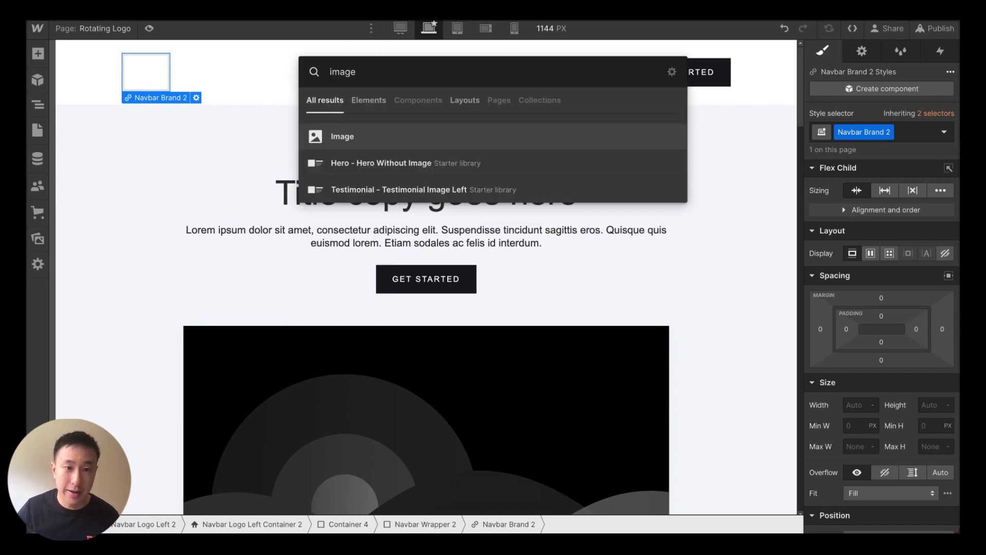
key(Return)
click(242, 185)
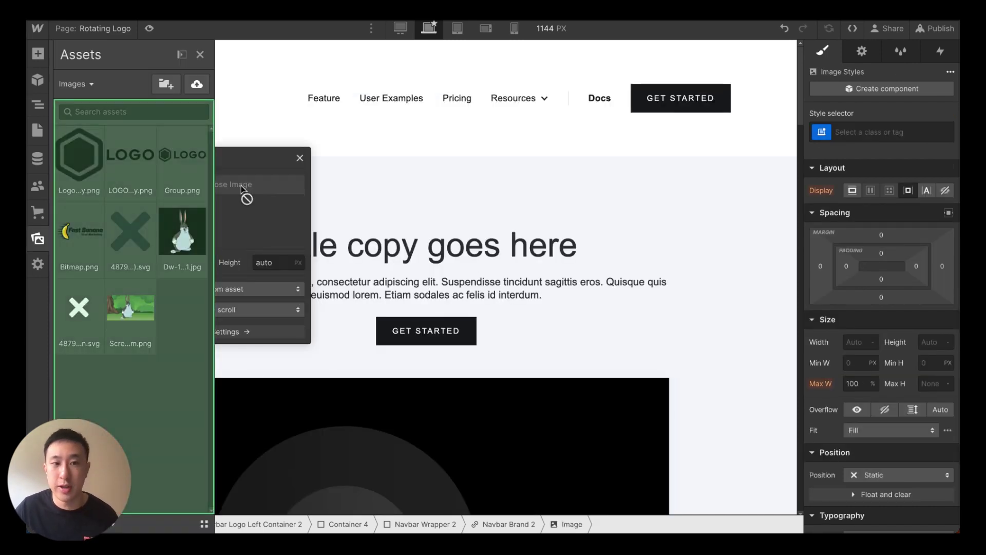
click(95, 149)
click(228, 133)
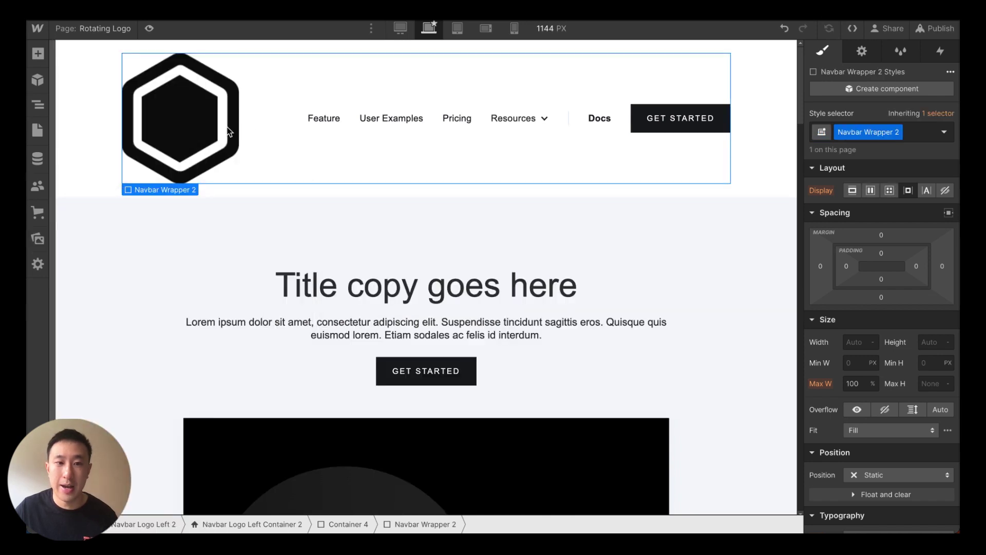
click(168, 97)
- Give the hexagon image a new logo-icon class with a 70 px height
click(896, 133)
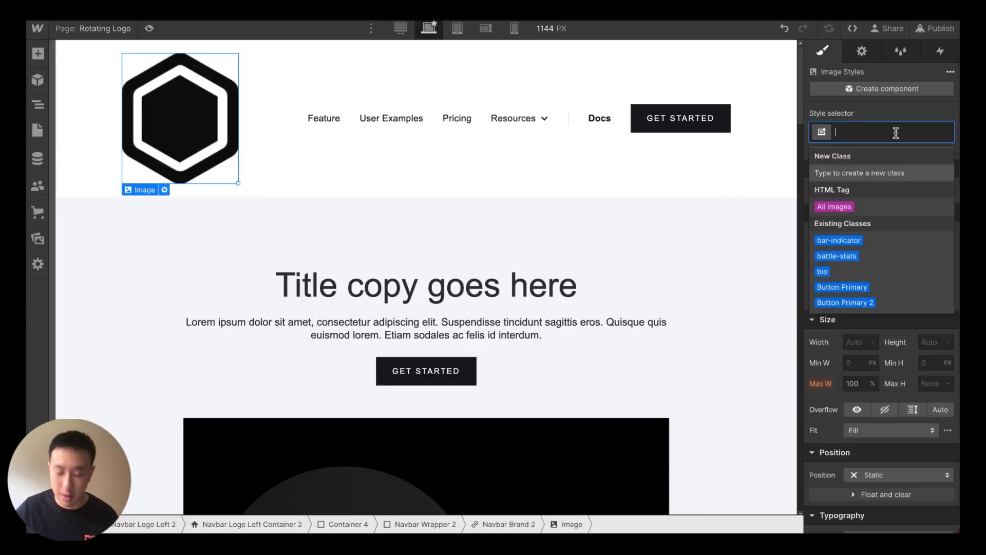
text(logo-icon)
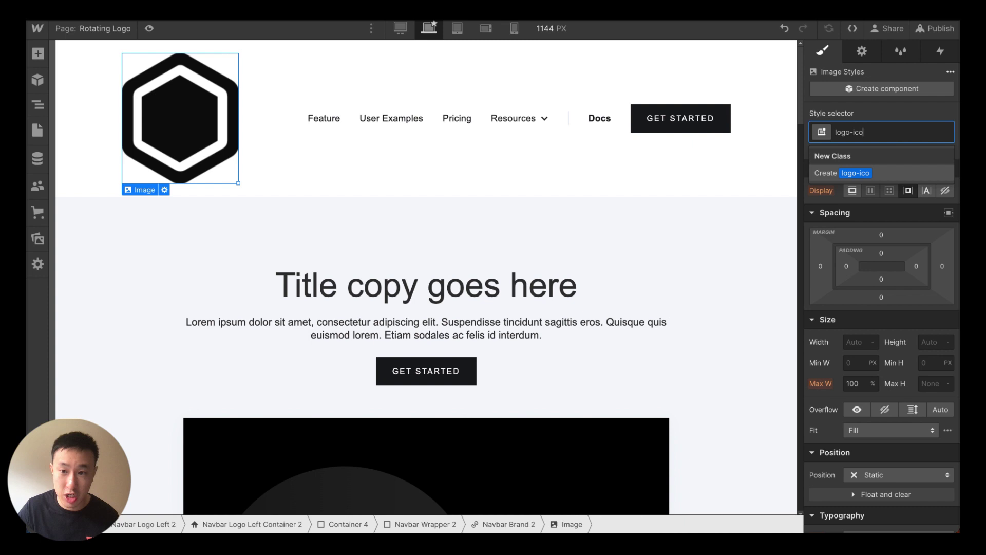
key(Return)
click(929, 343)
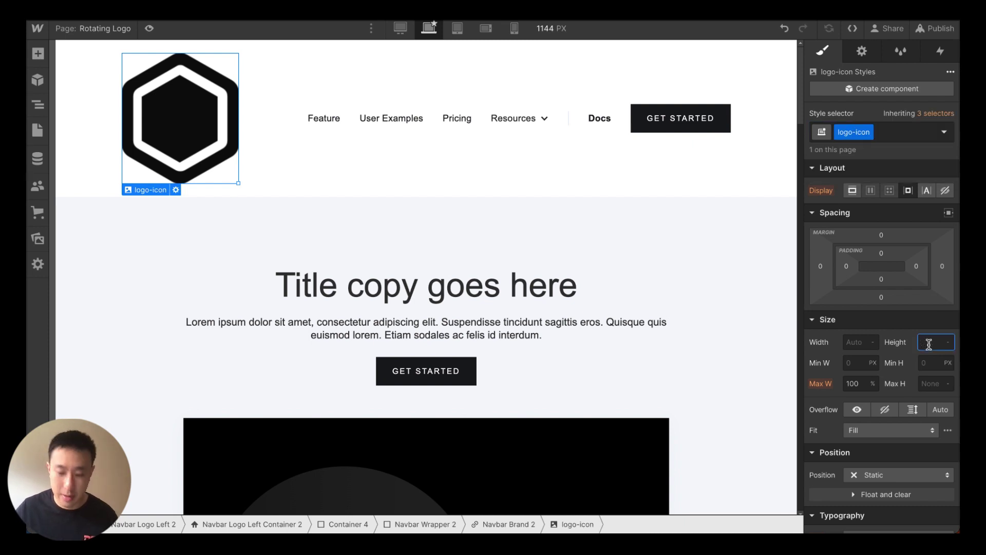
text(80)
key(Return)
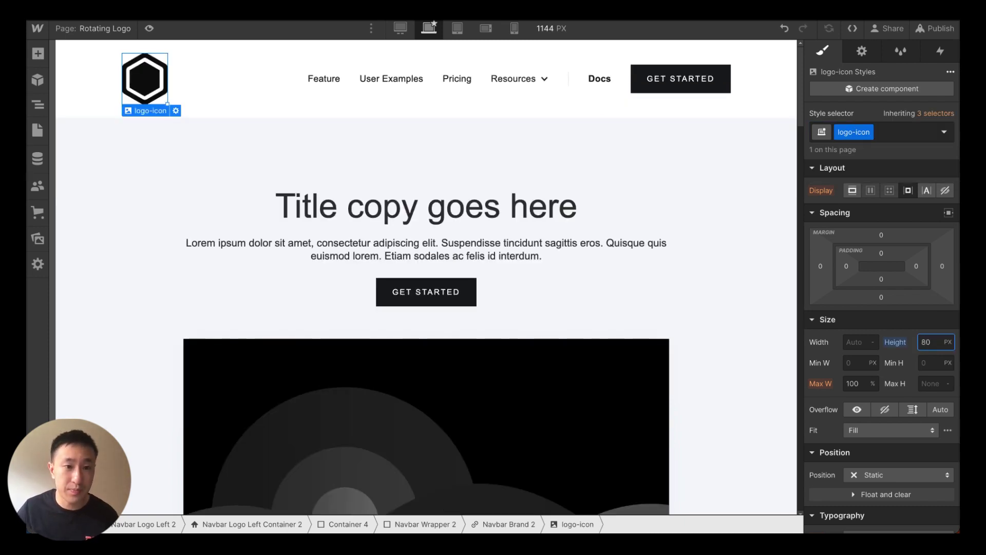
key(BackSpace)
key(BackSpace)
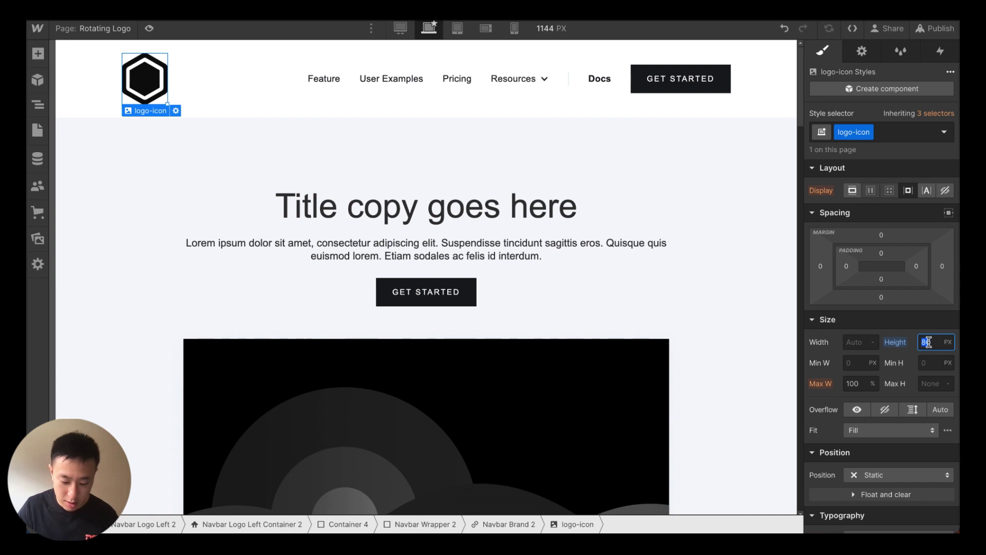
text(7)
key(Return)
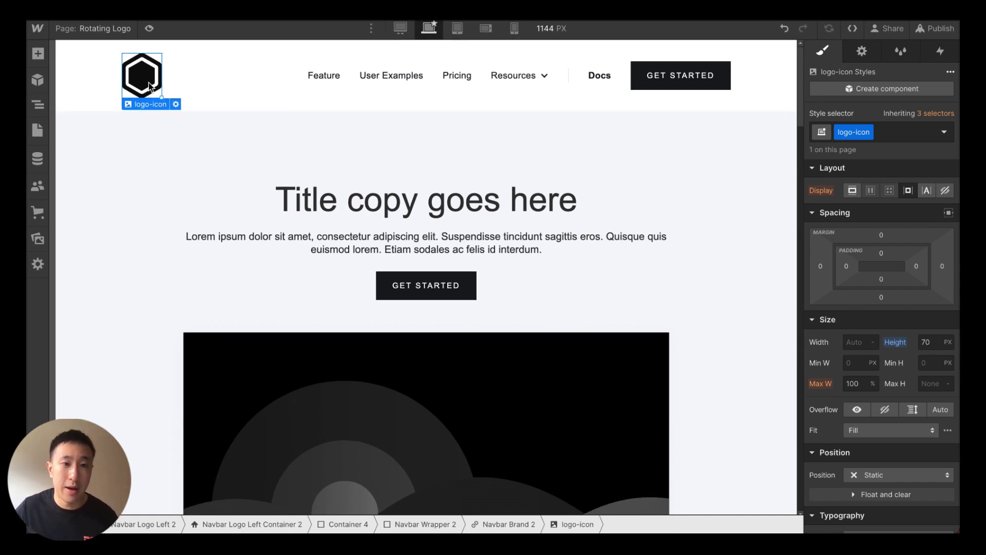
- Add an Image with the LOGO wordmark asset inside Navbar Brand 2
click(508, 524)
key(ctrl+k)
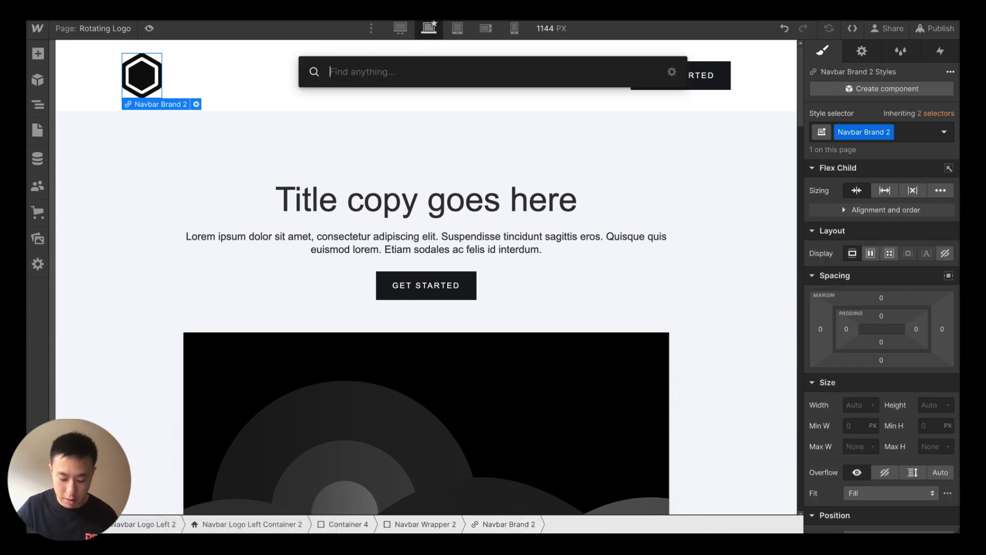
text(image)
key(Return)
click(312, 192)
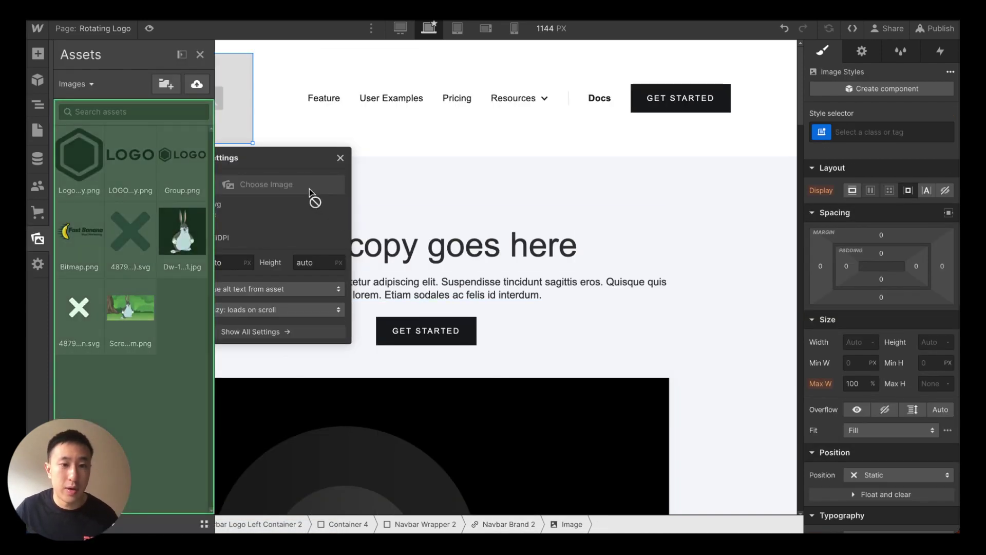
click(131, 162)
click(327, 60)
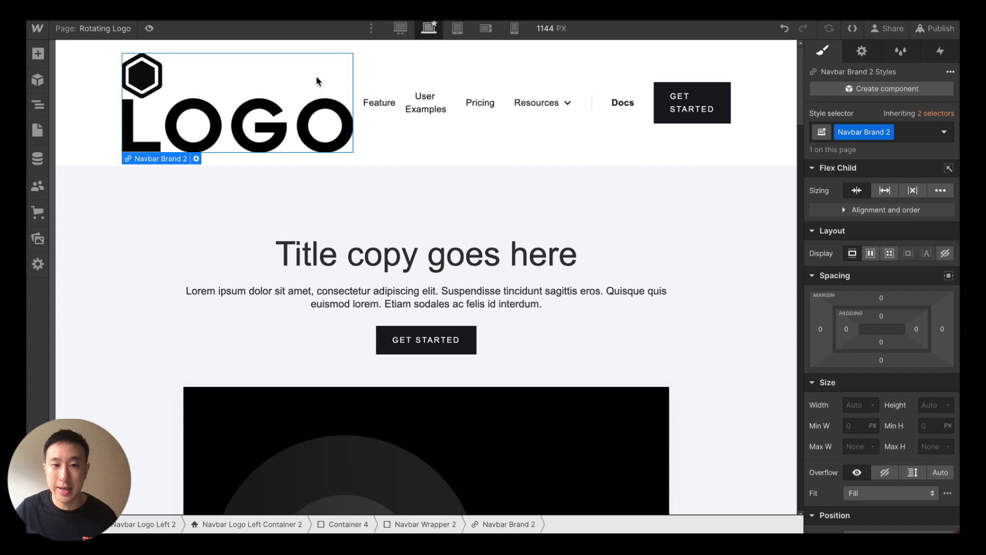
- Compare the LOGO wordmark and hexagon logo-icon images by selecting each in turn
click(286, 124)
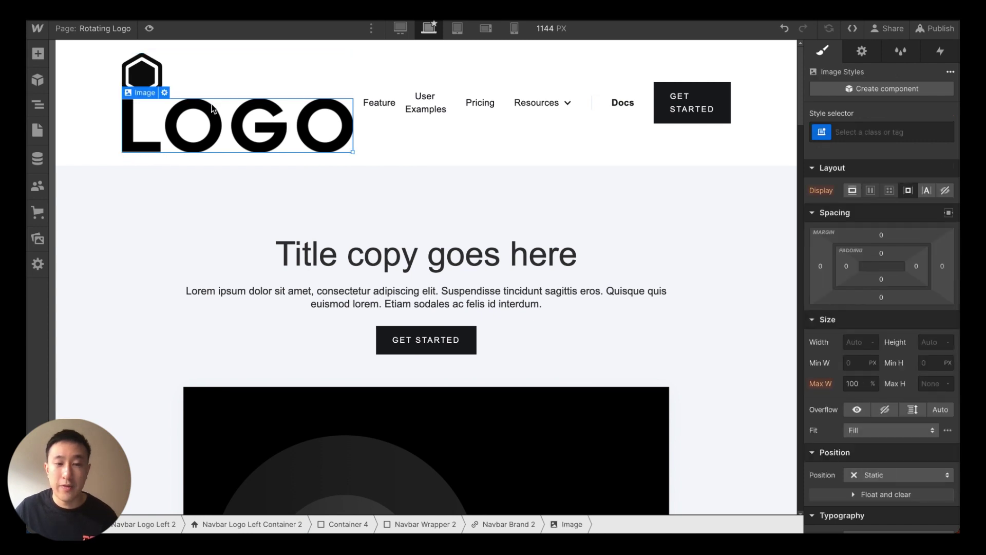
click(147, 74)
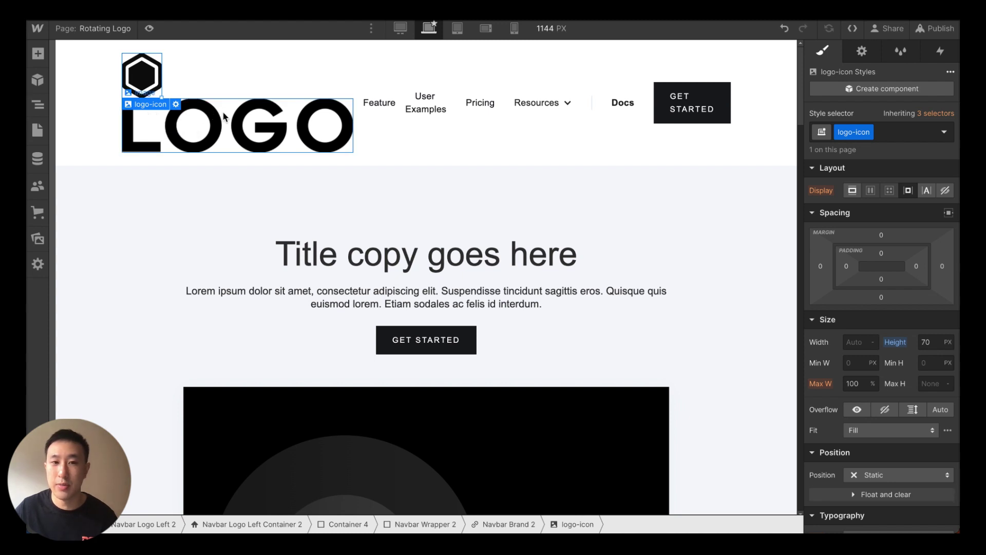
click(200, 133)
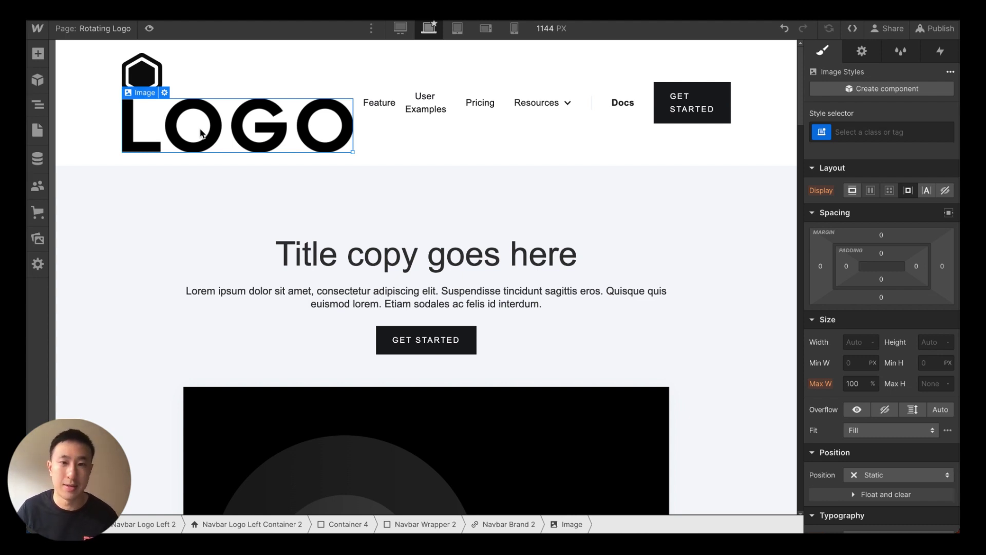
click(147, 78)
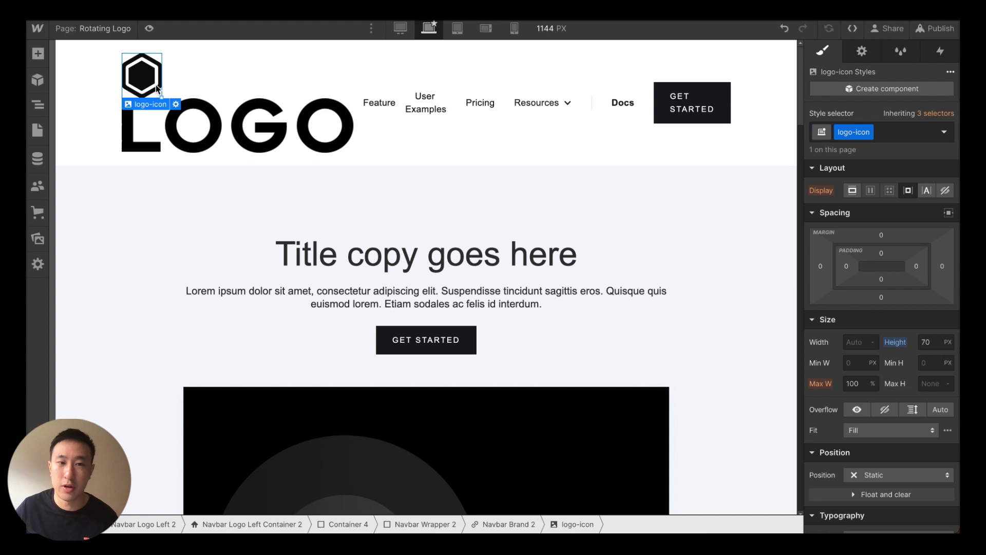
click(220, 134)
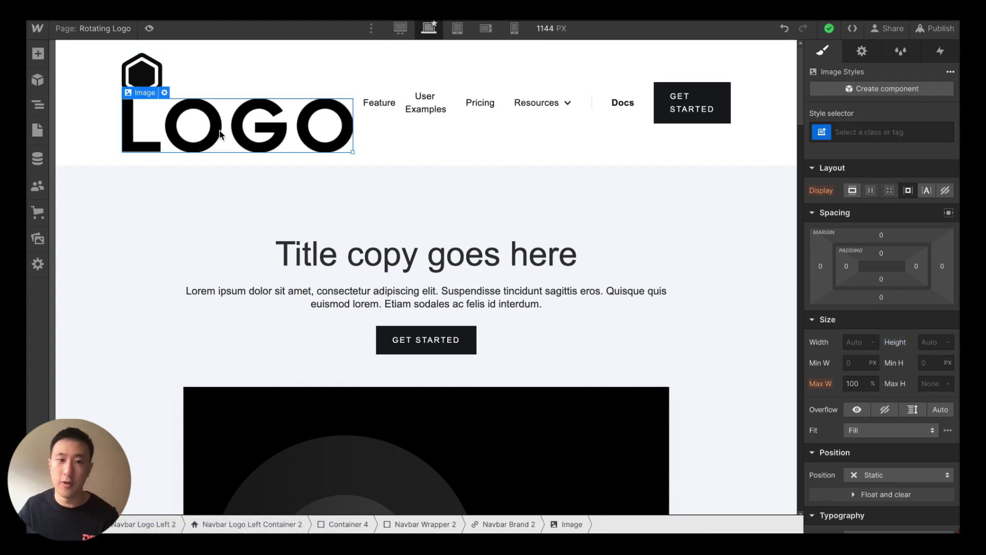
click(157, 82)
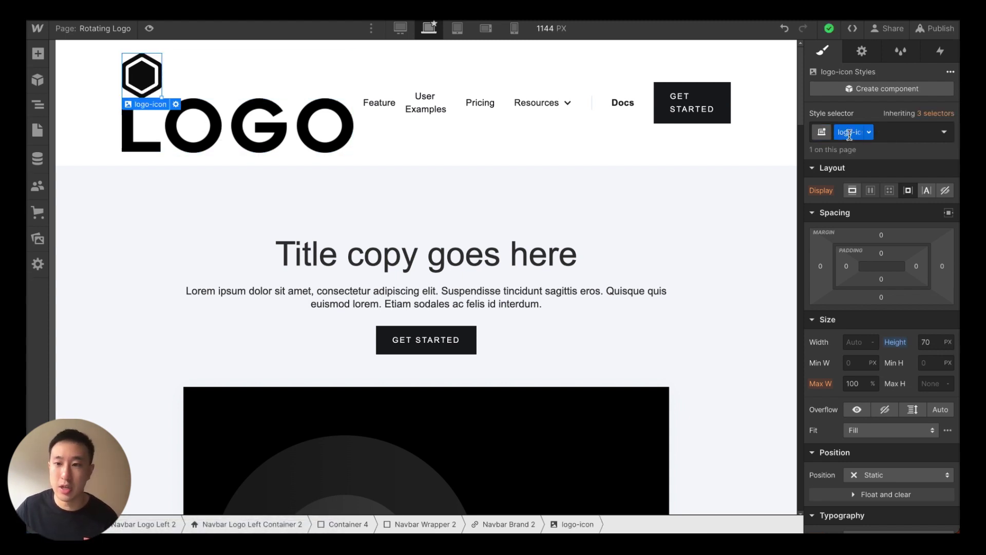
- Apply logo-icon to the wordmark, then duplicate it as a new logo-text class
click(328, 133)
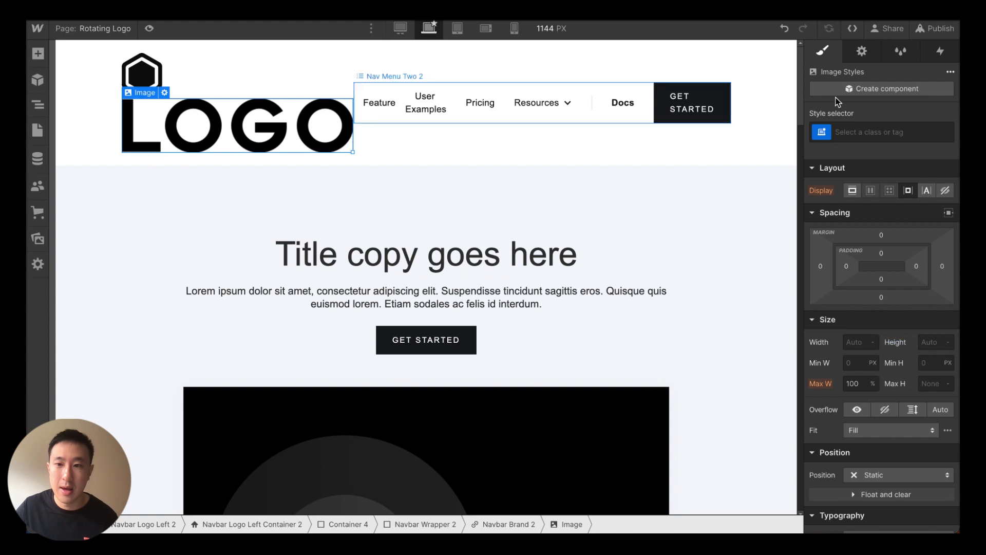
click(864, 130)
text(logo-icon)
key(Return)
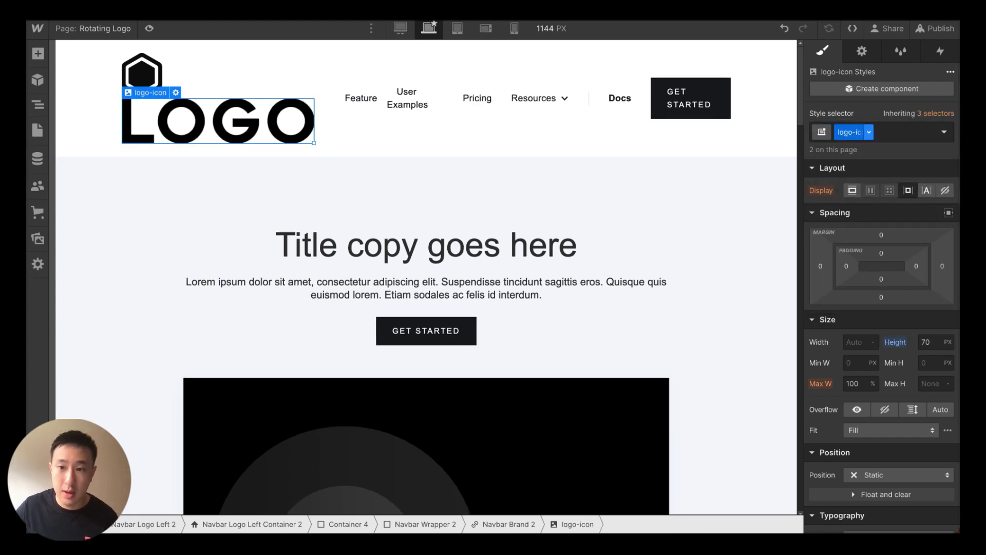
click(869, 133)
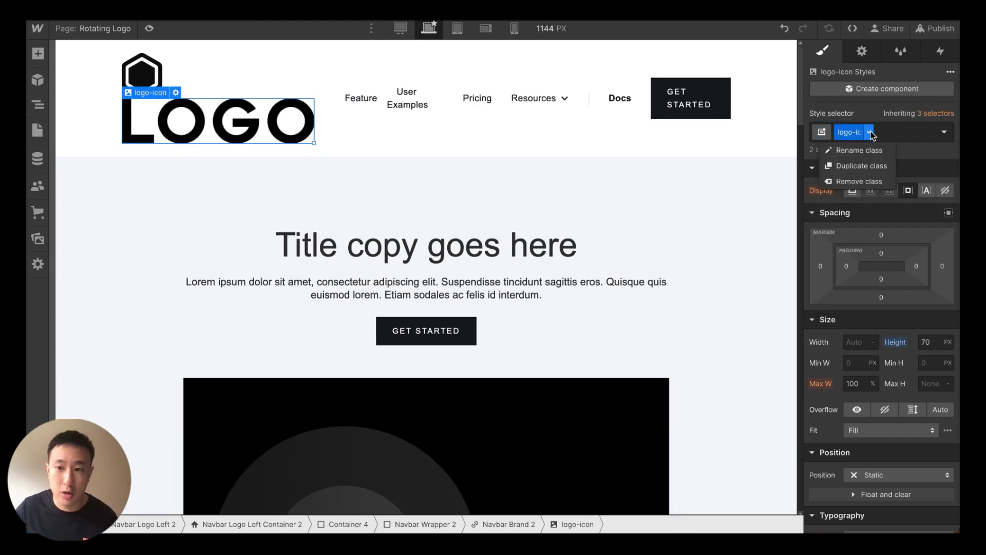
click(864, 166)
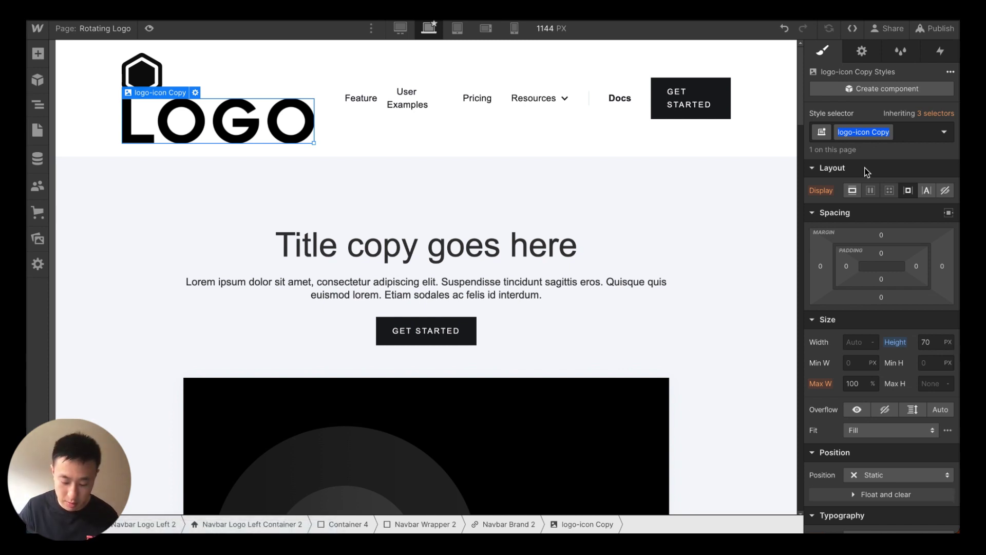
text(logo-)
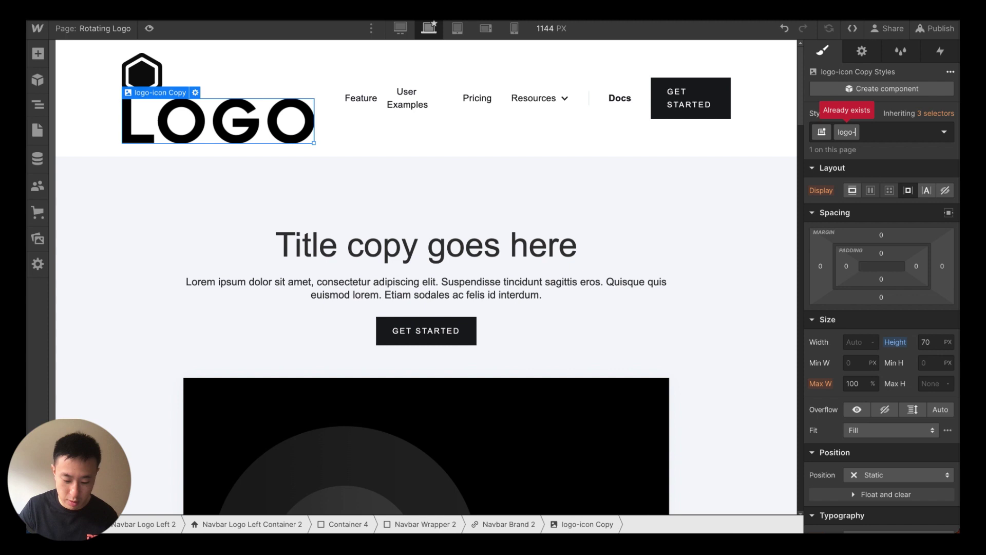
text(text)
key(Return)
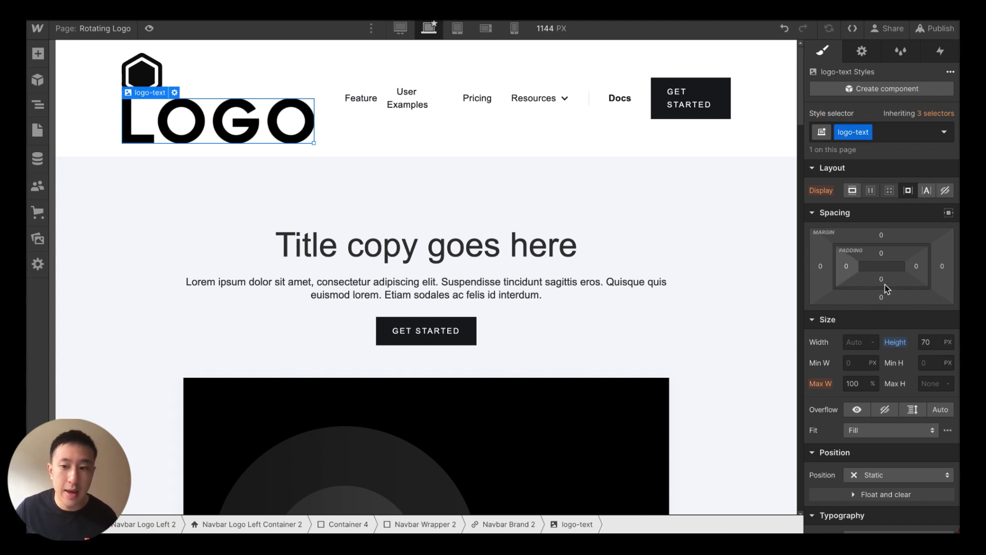
- Set the logo-text height to 32 px and its left margin to 18 px
click(933, 342)
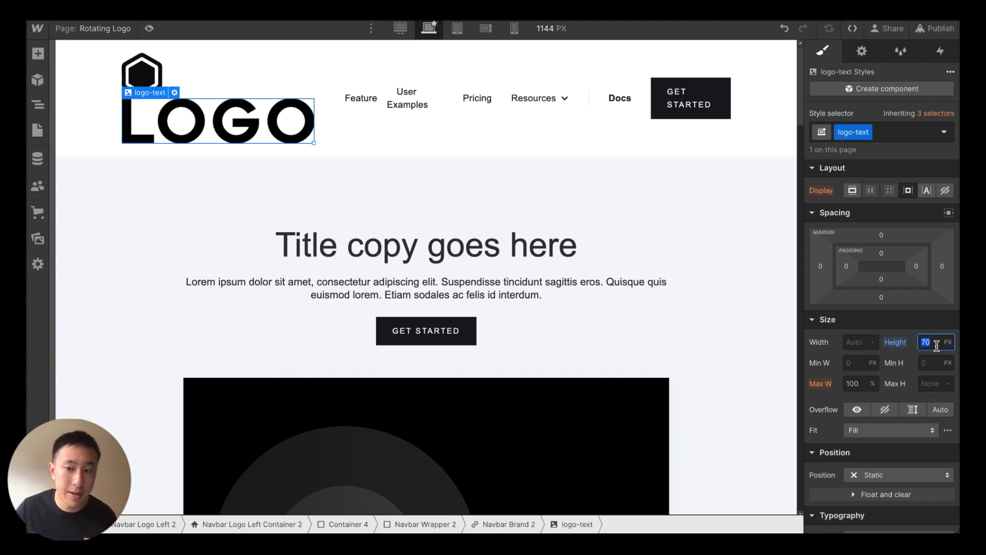
text(42)
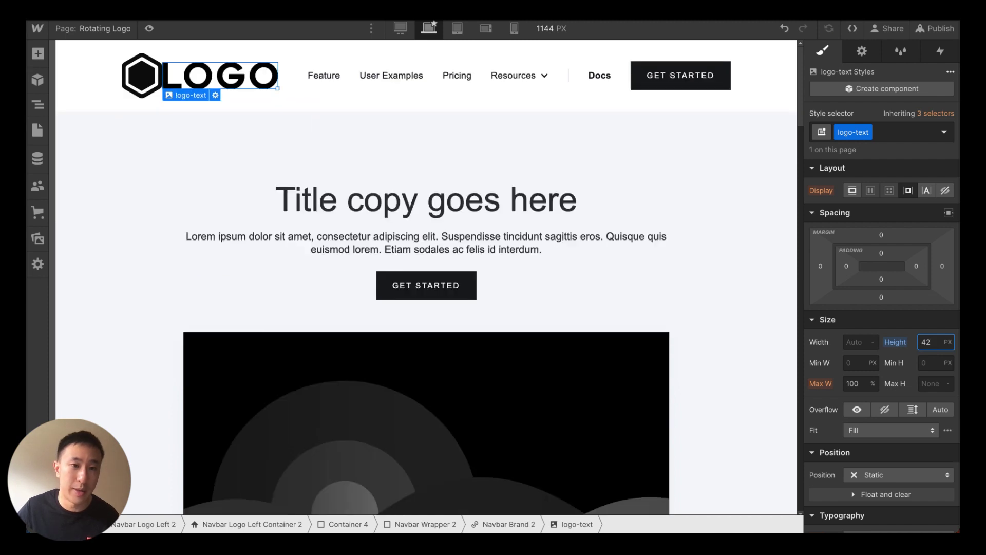
key(BackSpace)
key(BackSpace)
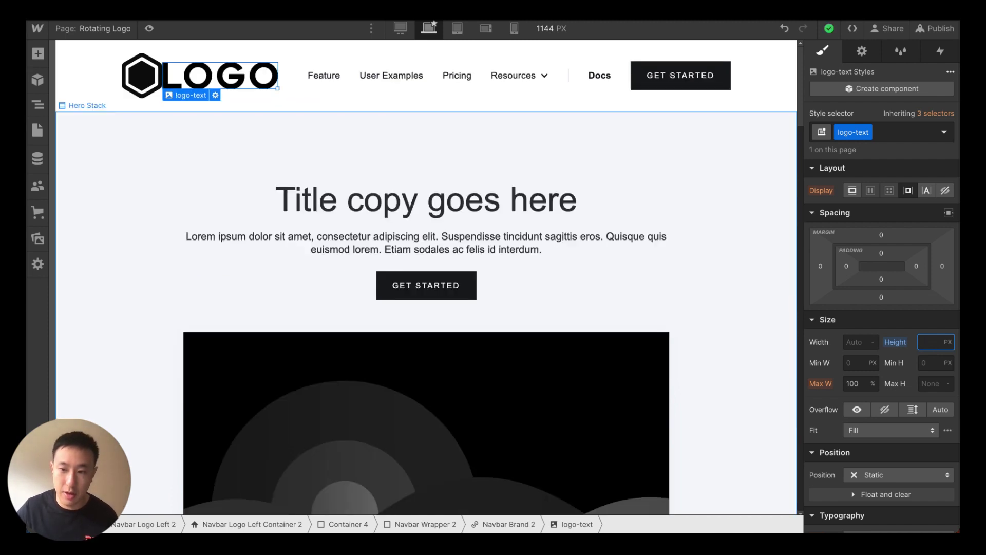
click(820, 265)
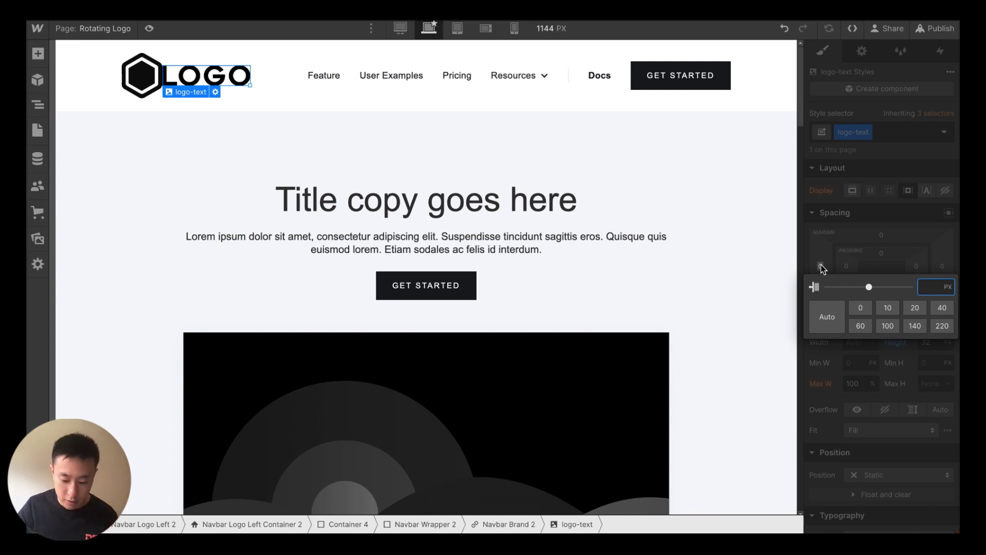
text(18px)
key(Return)
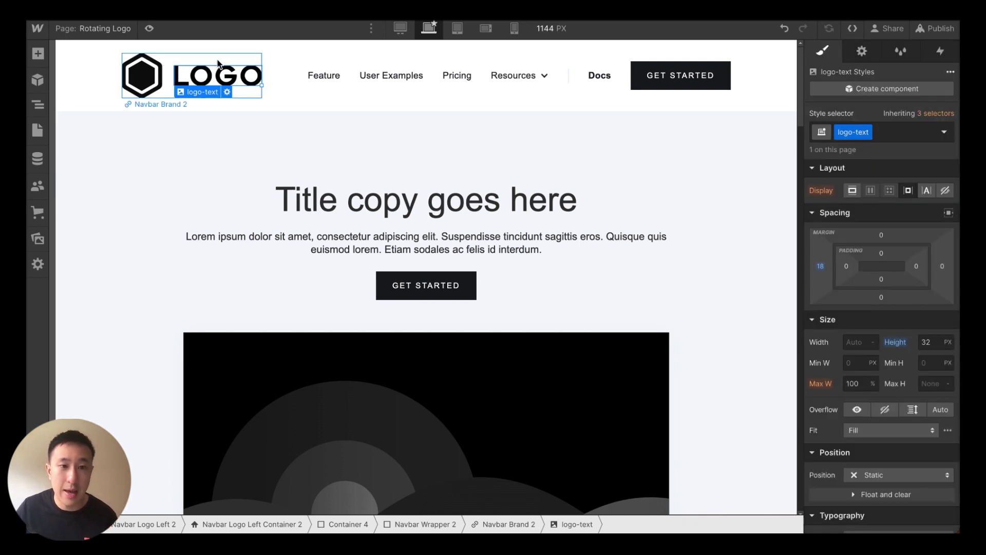
click(239, 66)
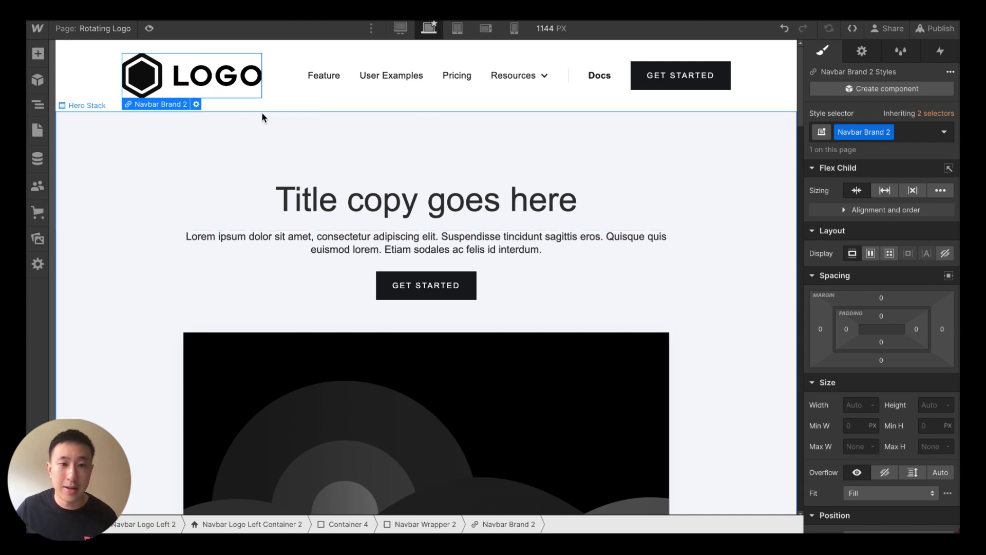
- Select the page Body through the Navigator, scrolling to check the page
click(326, 149)
click(148, 89)
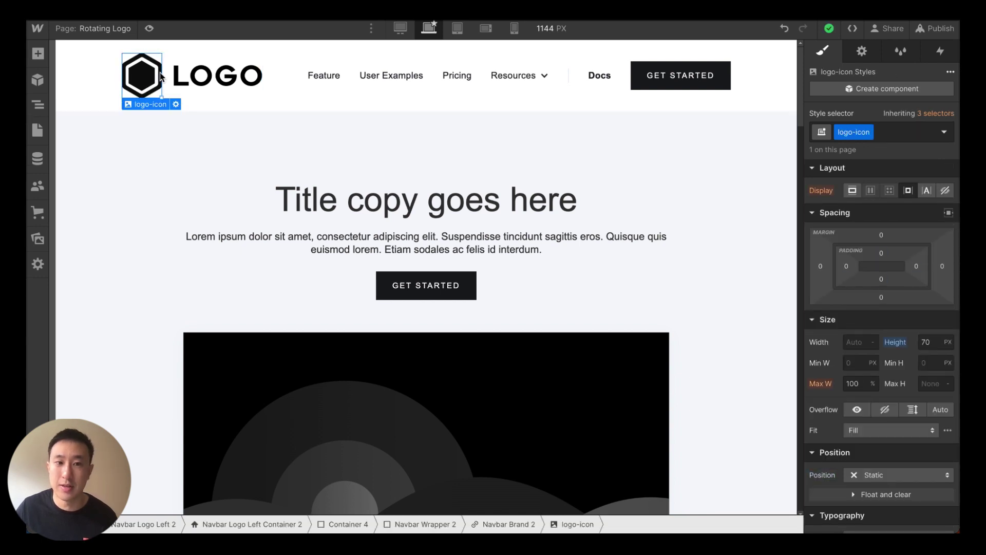
click(242, 157)
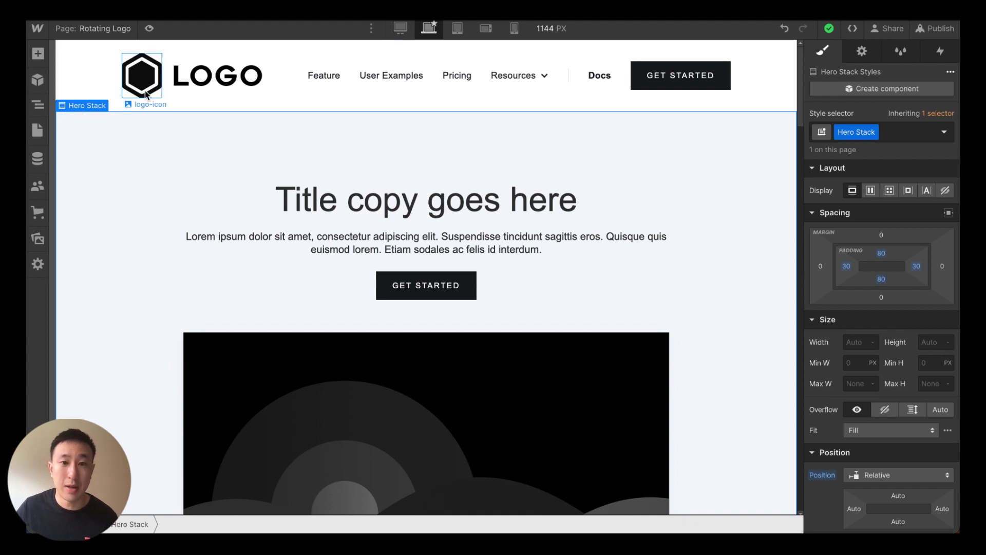
key(z)
click(115, 82)
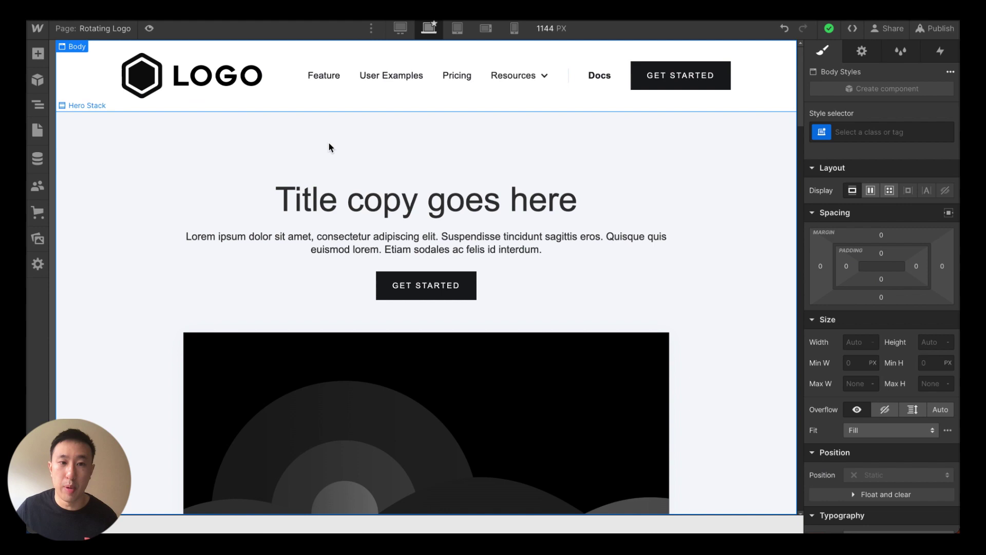
scroll(341, 198, down, 20)
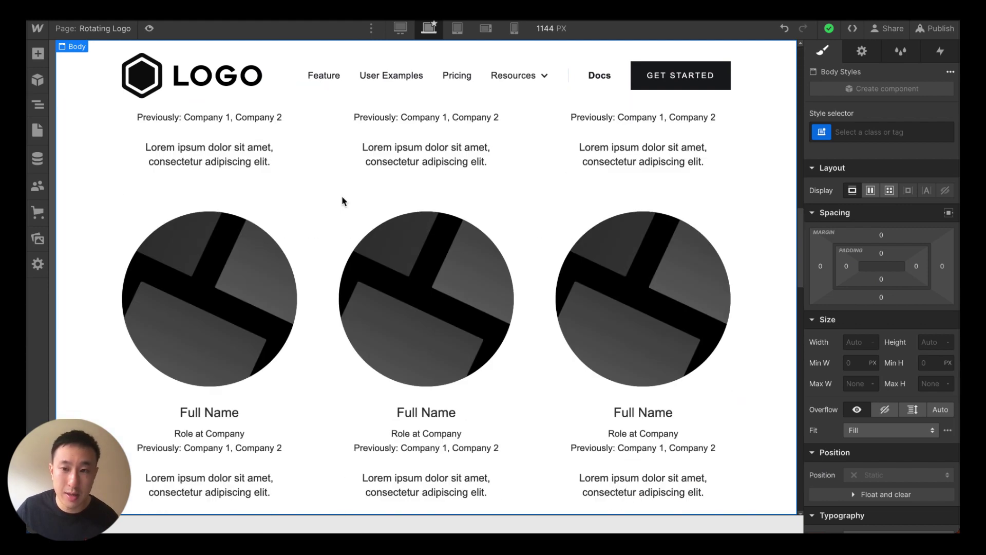
scroll(343, 201, up, 20)
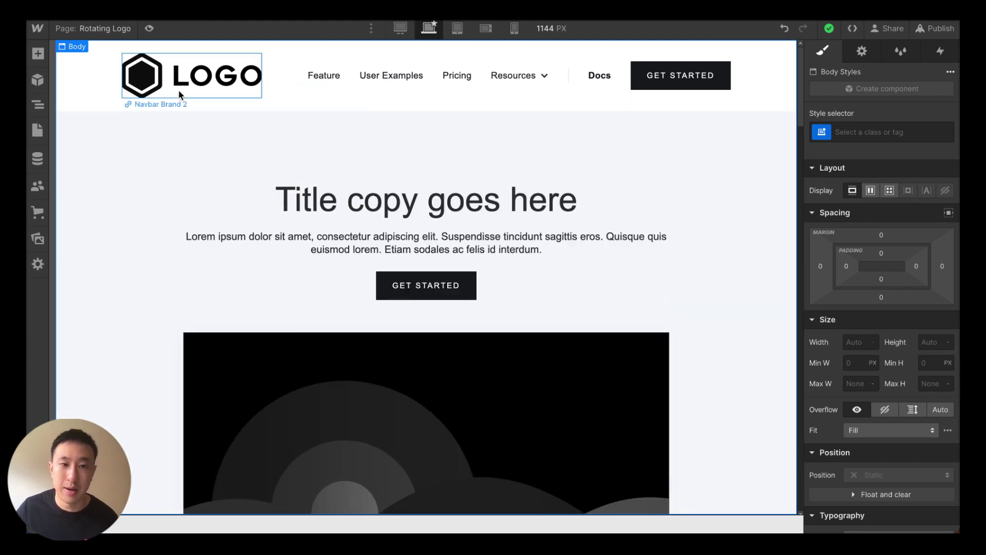
key(z)
click(85, 76)
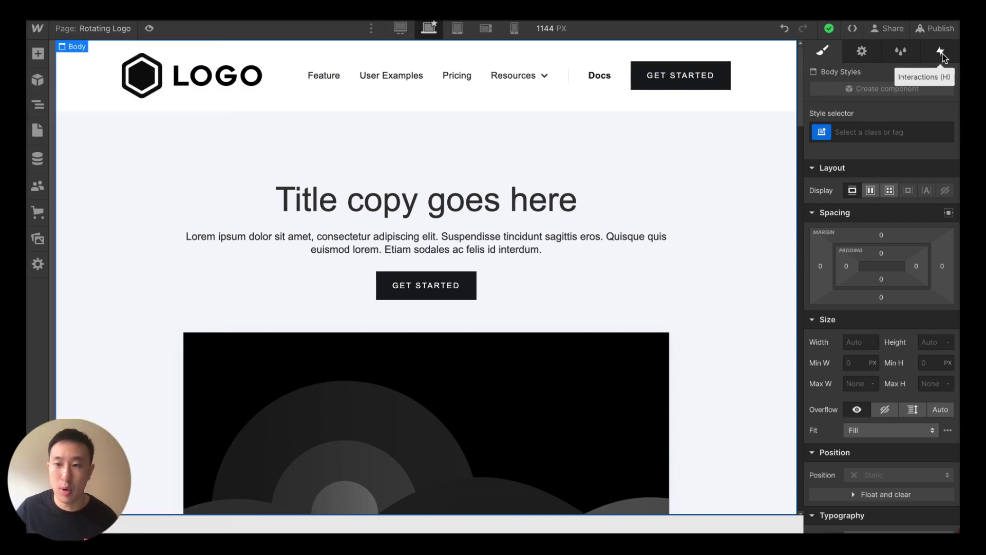
- Swap the old page trigger for a While page is scrolling trigger playing new animation 'Logo Spinning'
click(941, 52)
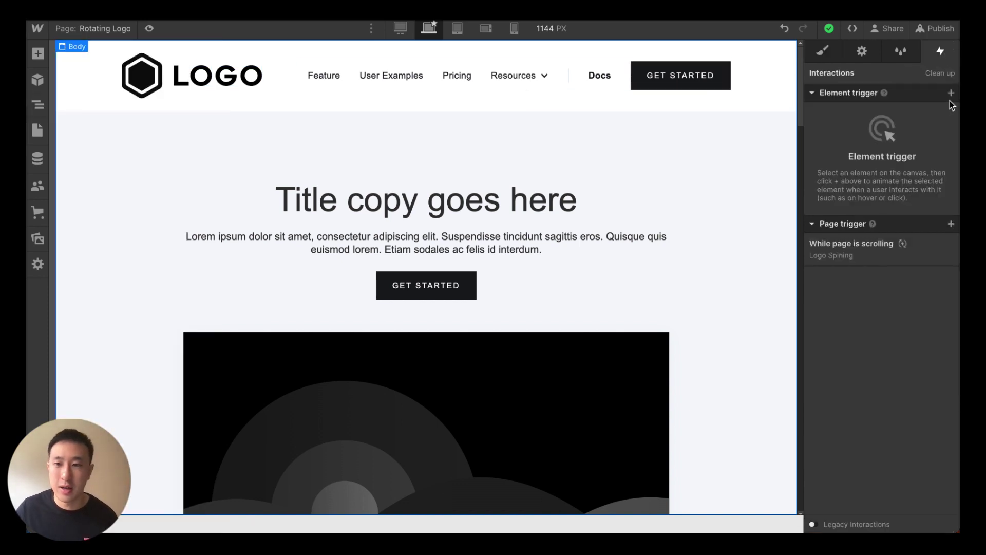
click(950, 244)
click(951, 224)
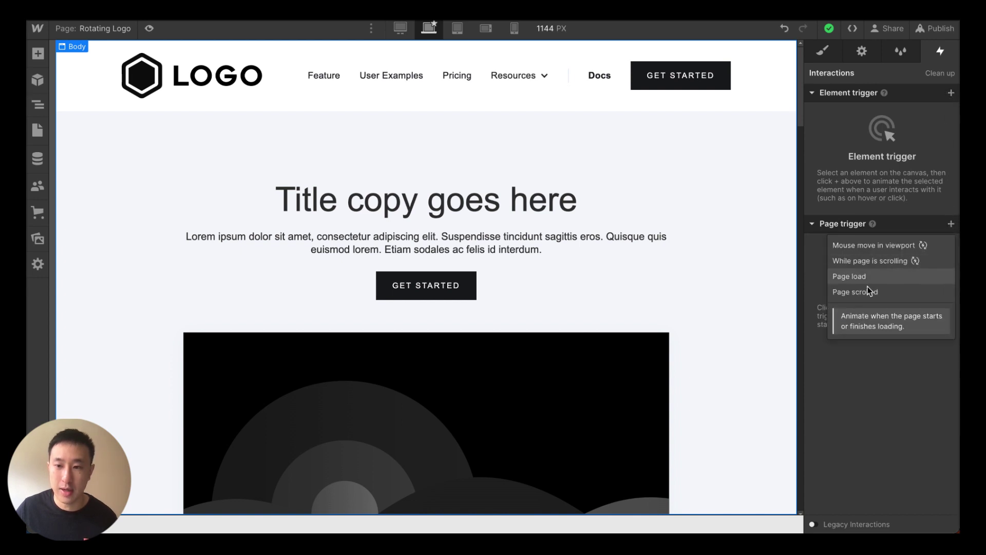
click(877, 262)
click(894, 163)
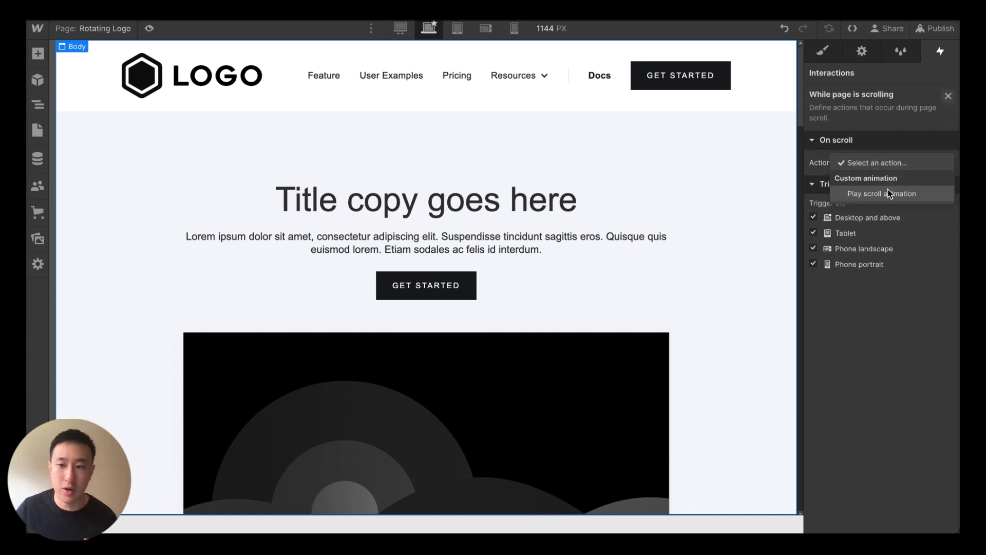
click(888, 189)
click(948, 182)
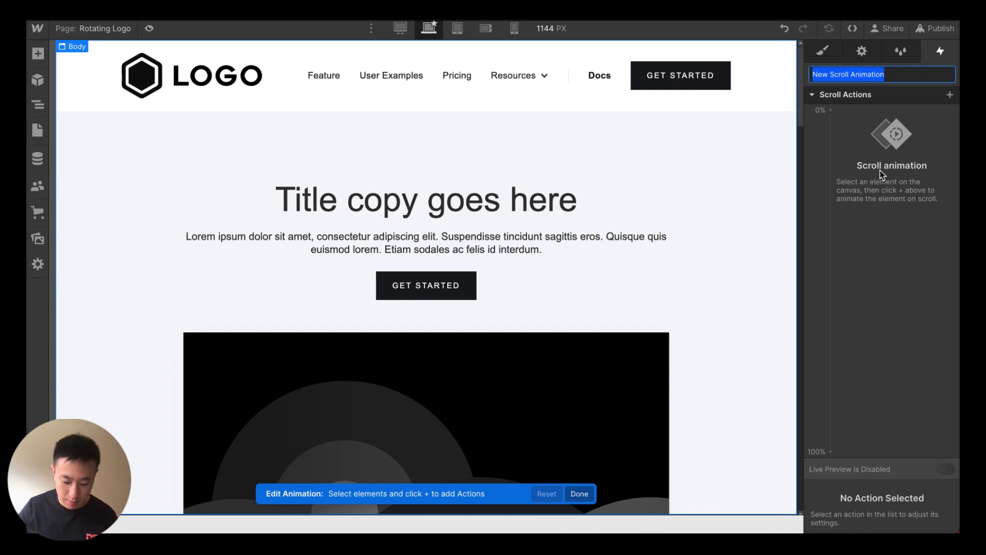
text(Logo Spinning)
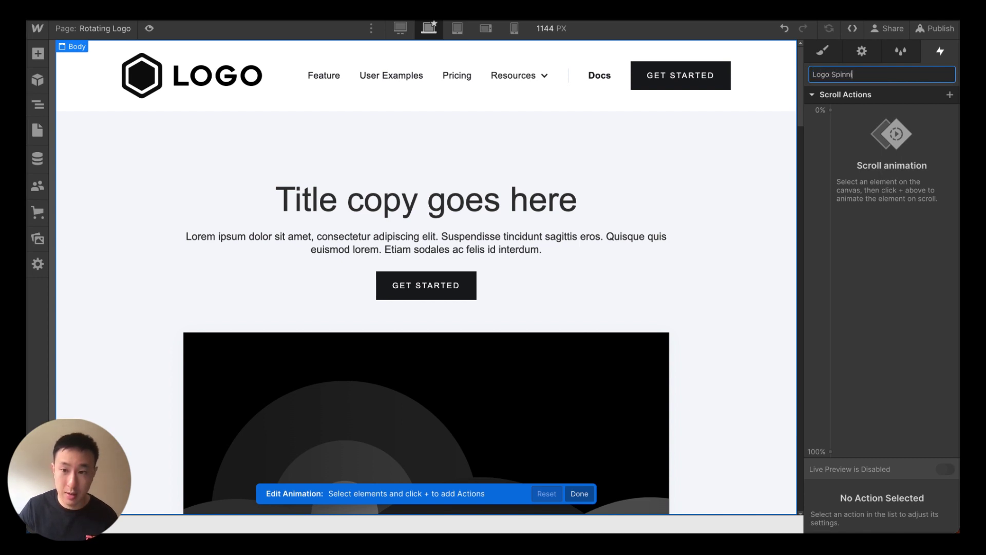
key(Return)
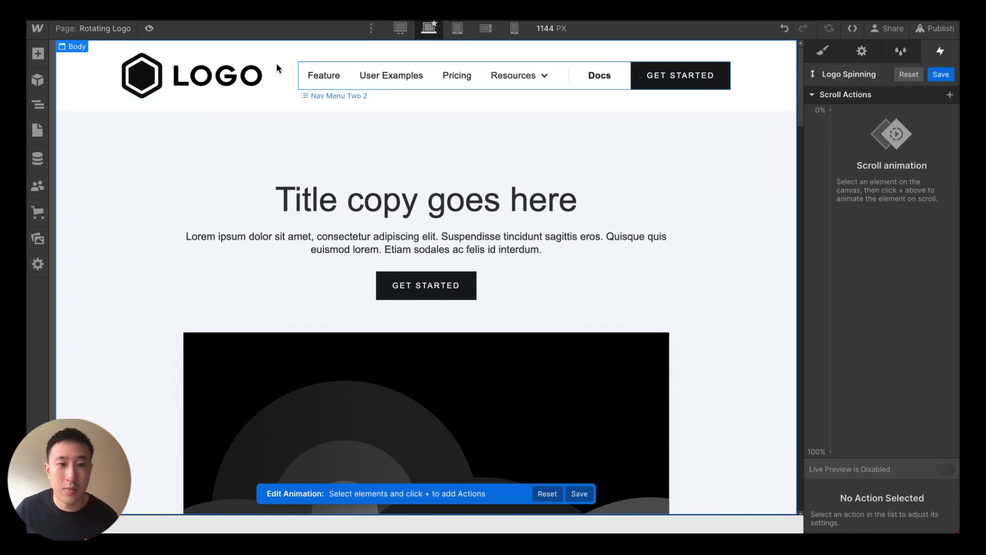
- Add a logo-icon class Rotate action at 0% with Z rotation 0, then select the 100% keyframe
click(136, 79)
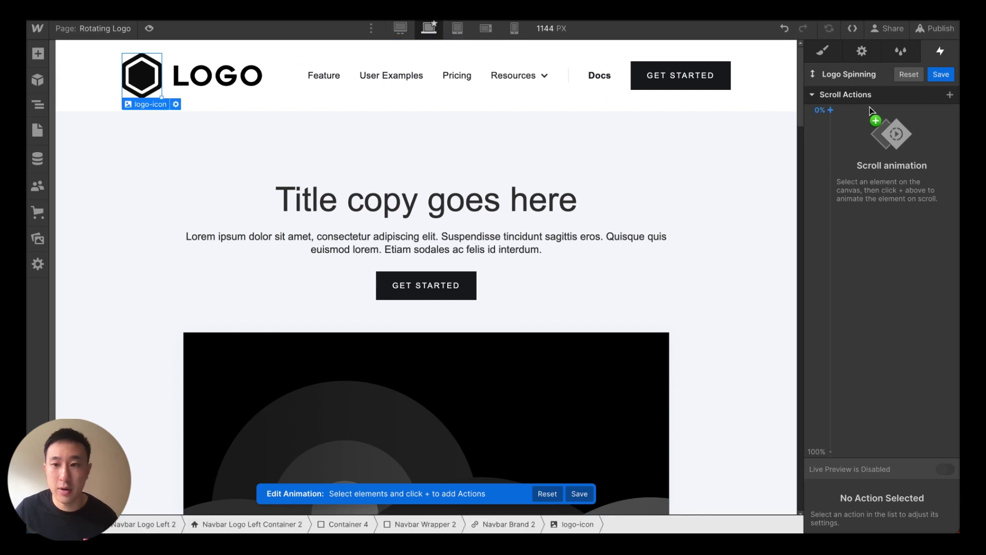
click(848, 109)
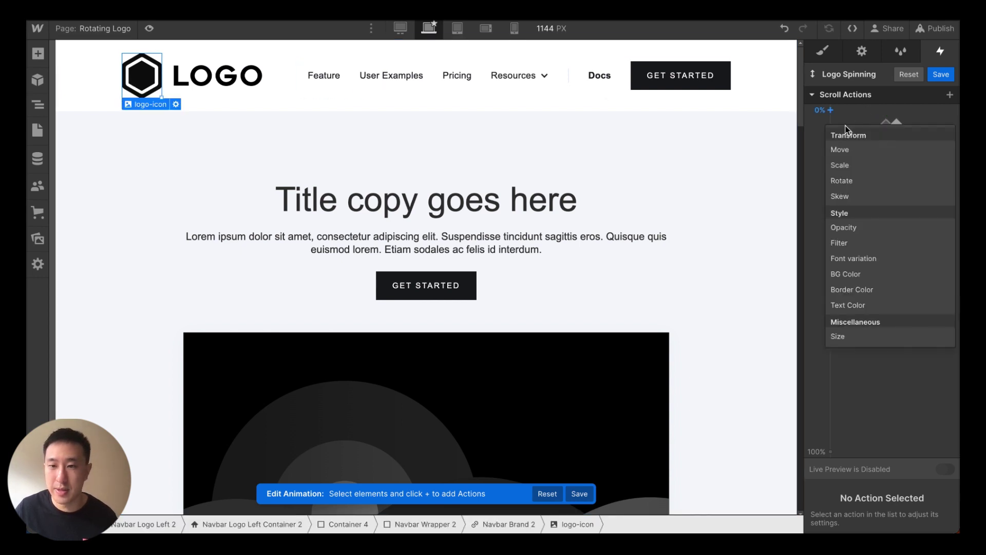
click(846, 182)
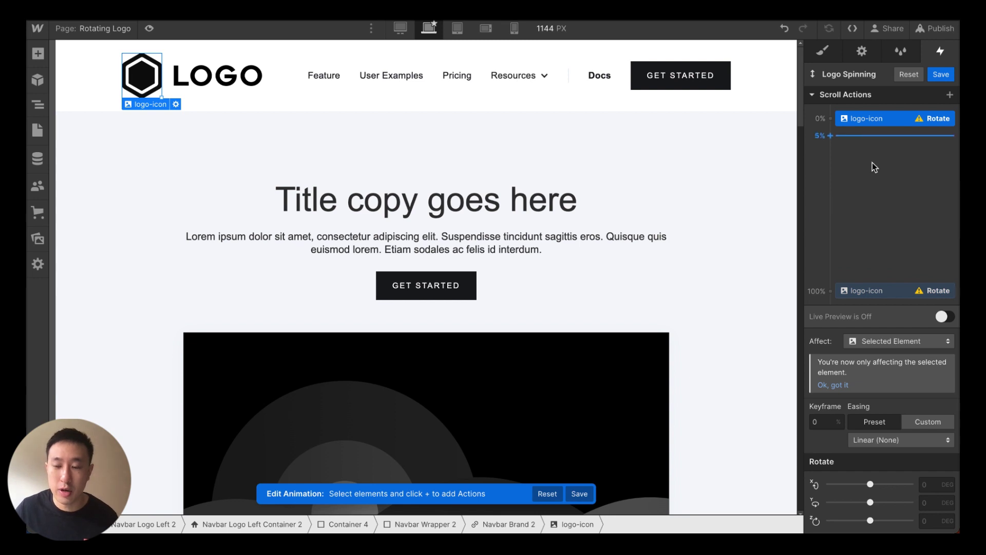
click(872, 344)
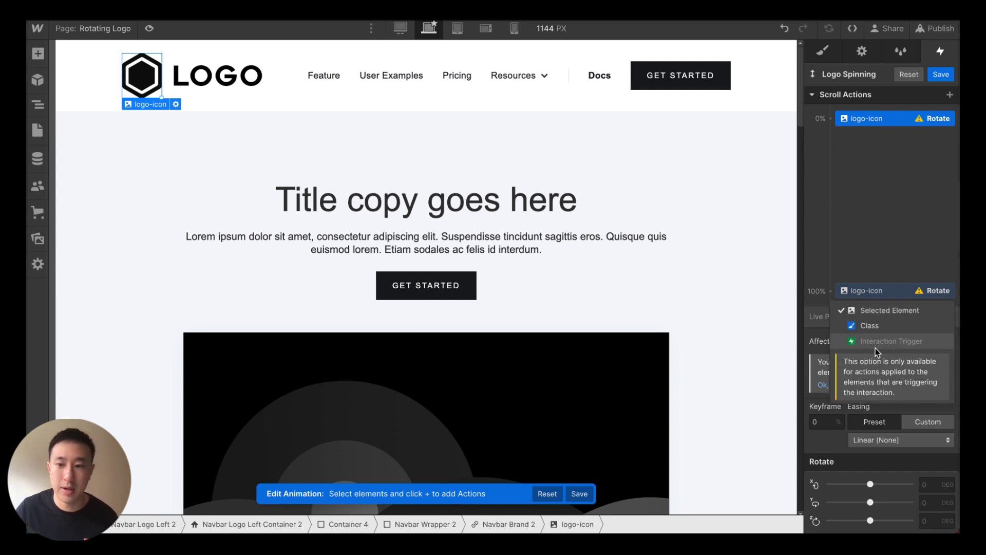
click(876, 325)
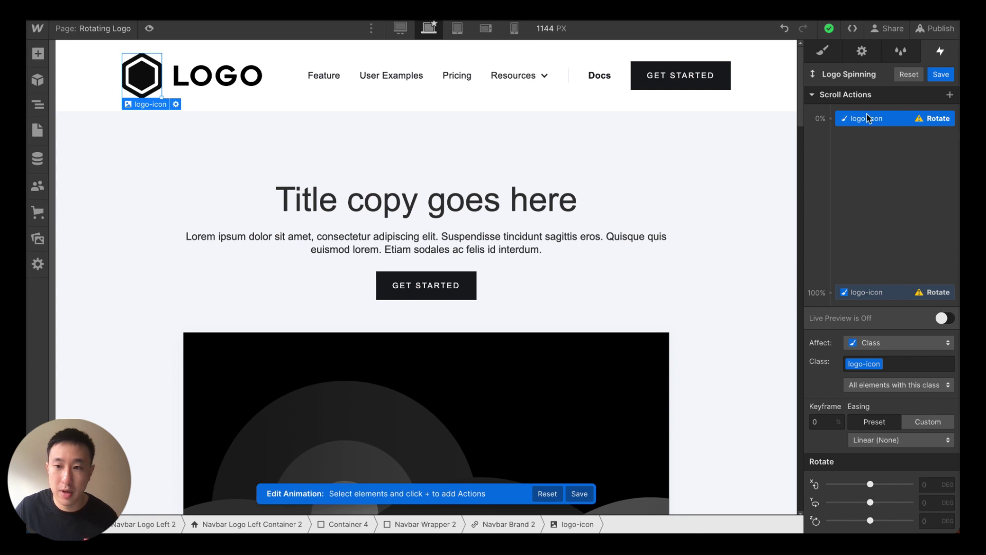
click(922, 519)
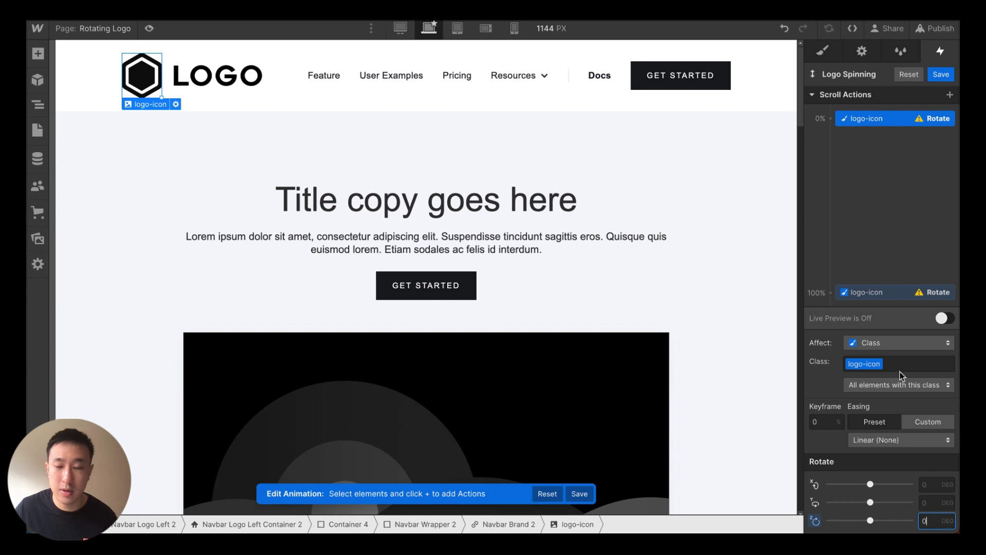
click(898, 291)
- Set the 100% keyframe's Z rotation to 360 degrees for a full spin
click(927, 519)
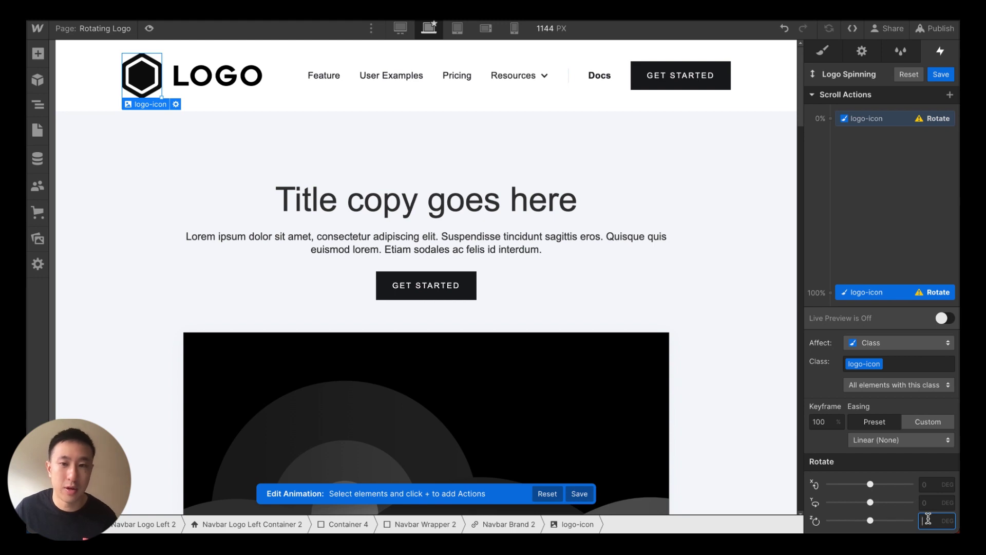
scroll(544, 245, down, 20)
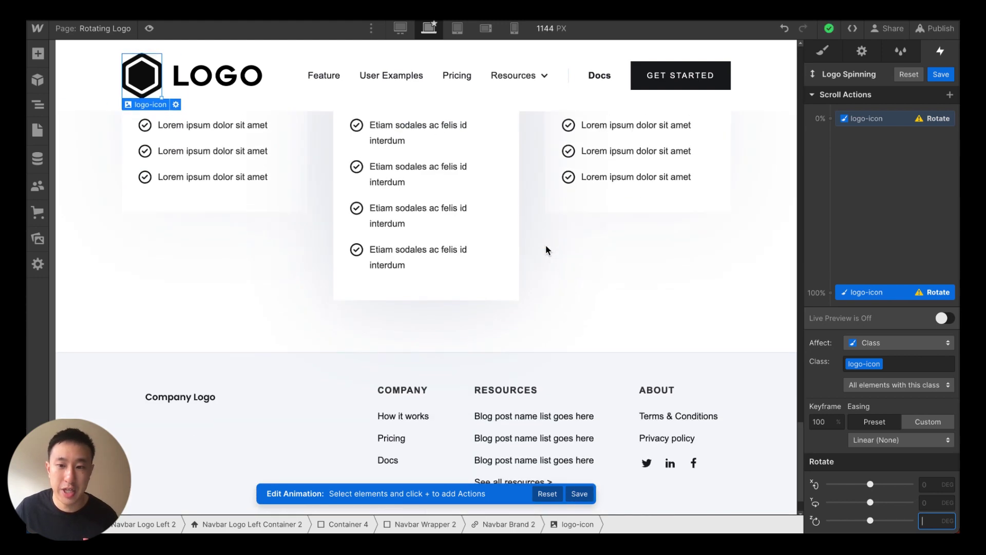
scroll(545, 250, up, 10)
scroll(546, 250, down, 8)
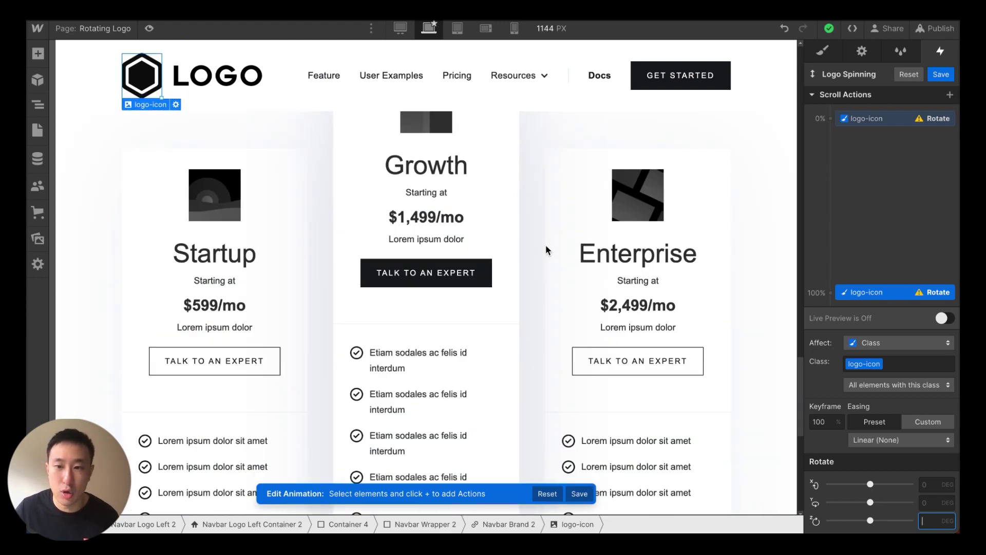
scroll(545, 245, down, 5)
scroll(545, 245, up, 10)
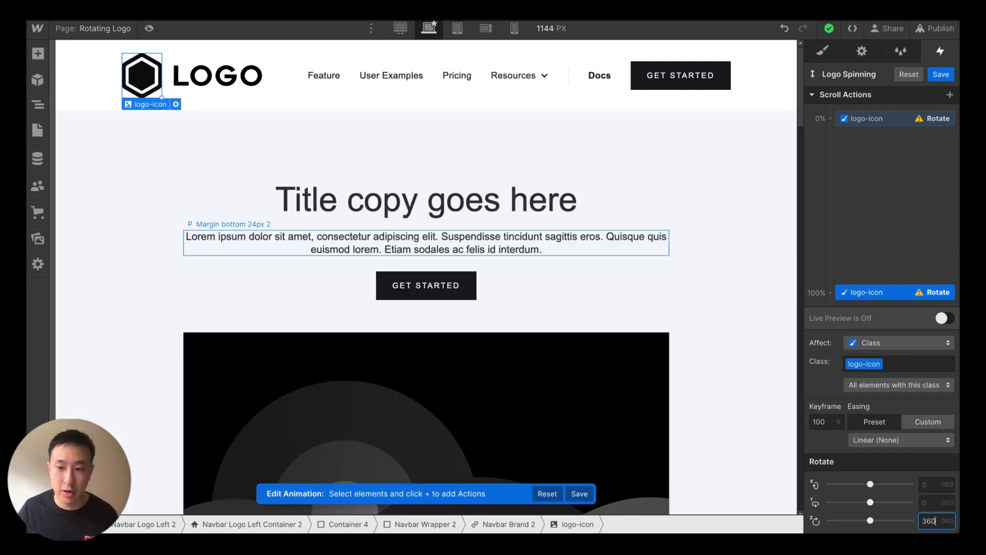
key(Return)
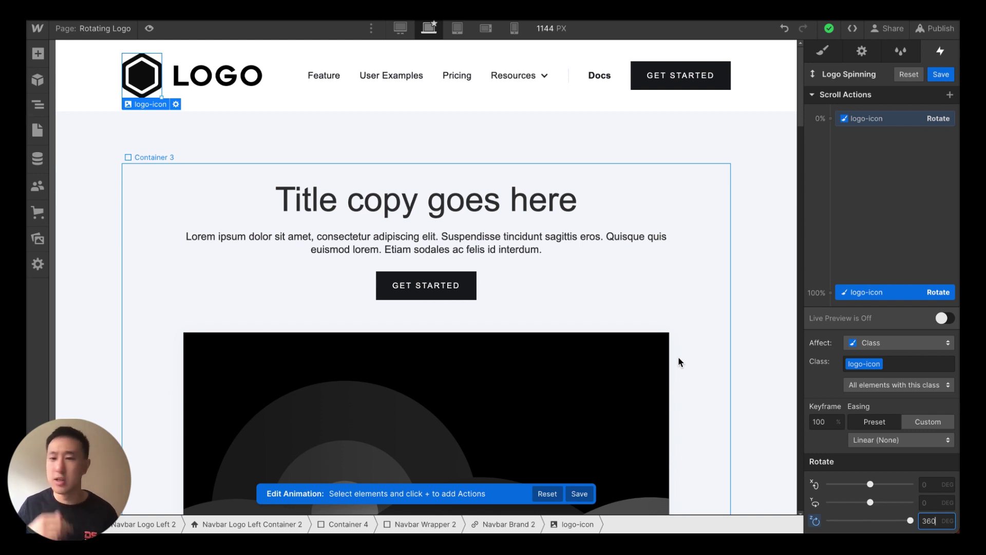
- Keep Linear easing and save the Logo Spinning animation
click(883, 439)
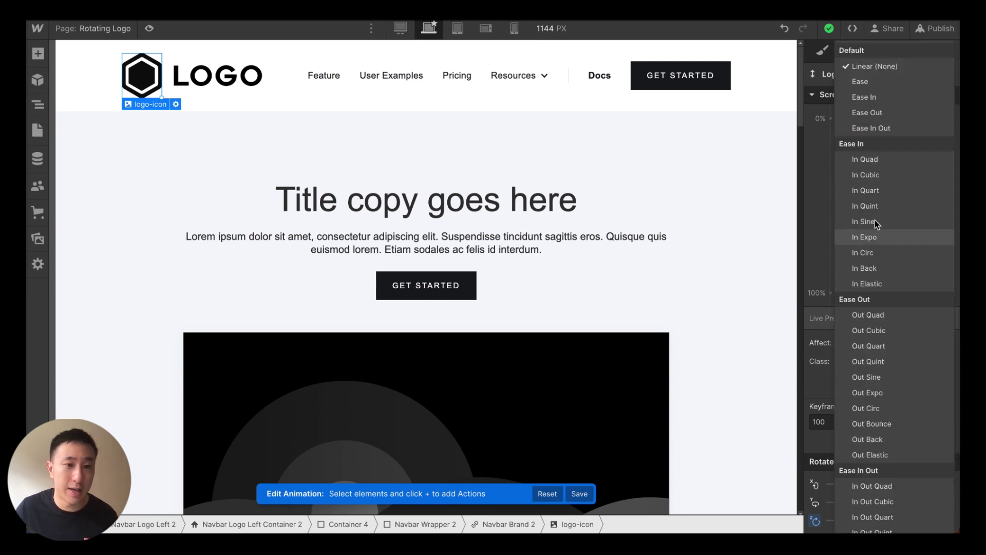
click(825, 201)
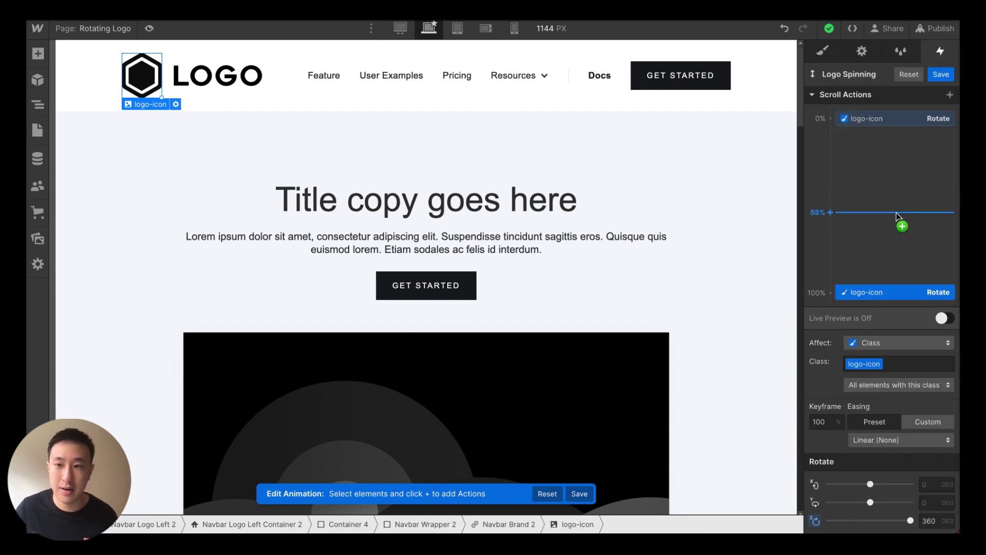
click(941, 74)
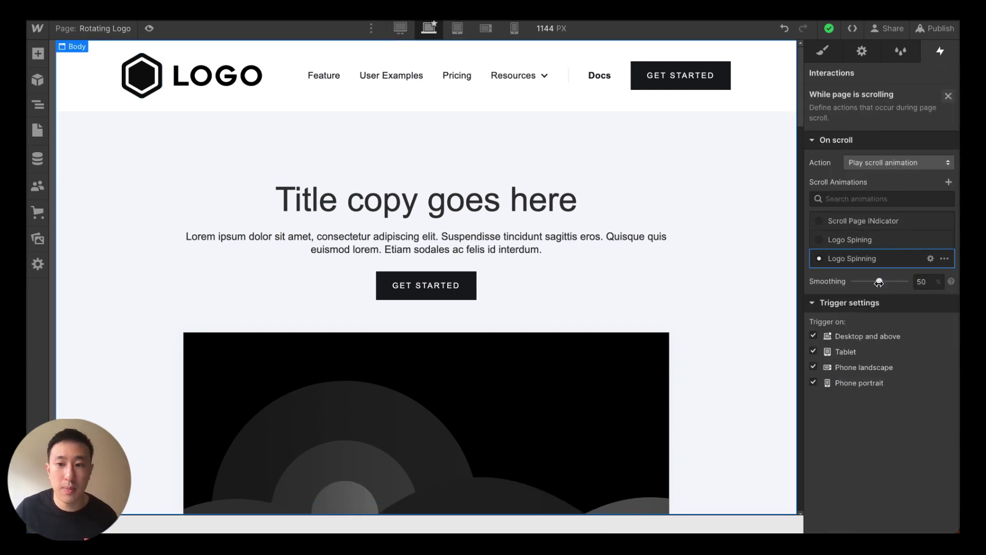
- Set the page scroll trigger's smoothing to 75% and close its settings
drag(879, 282, 896, 282)
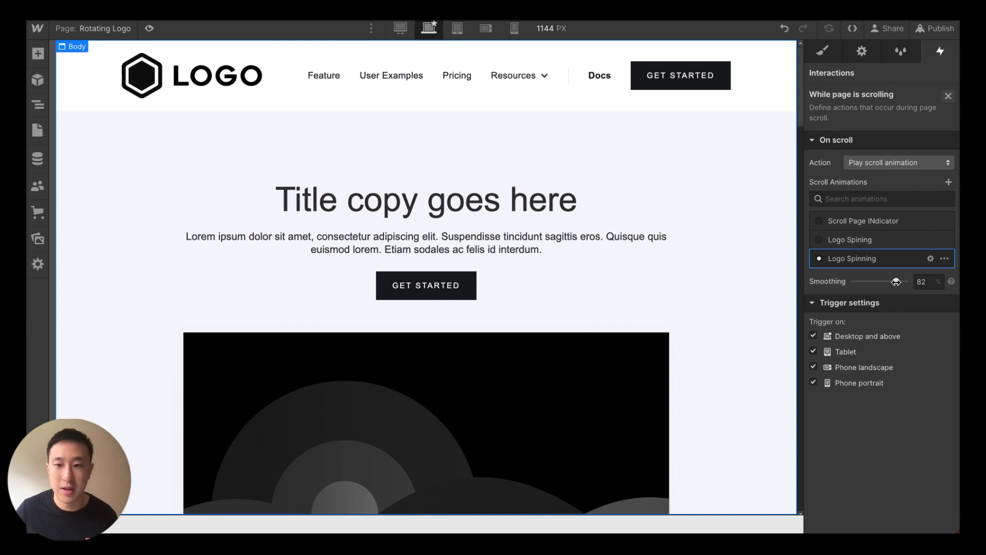
click(928, 283)
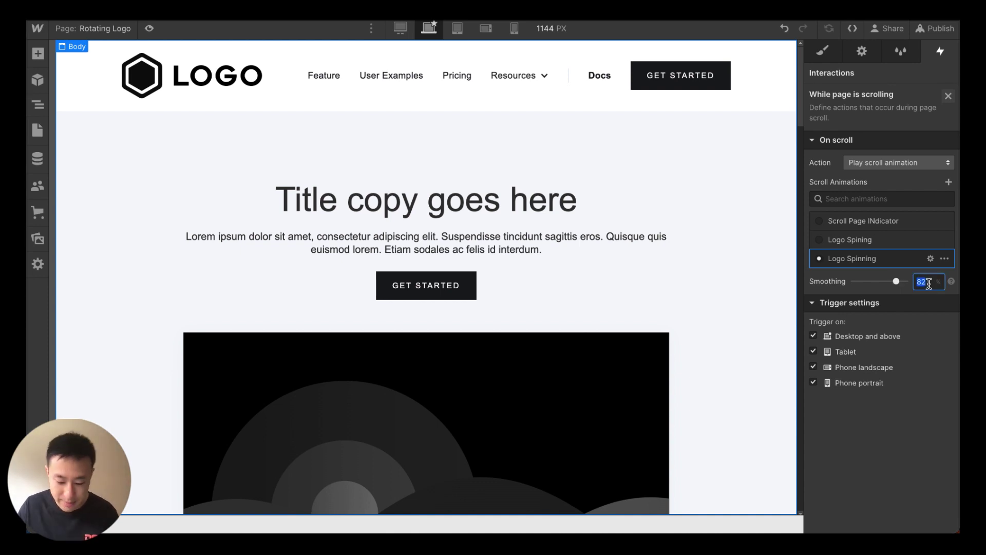
text(75)
key(Return)
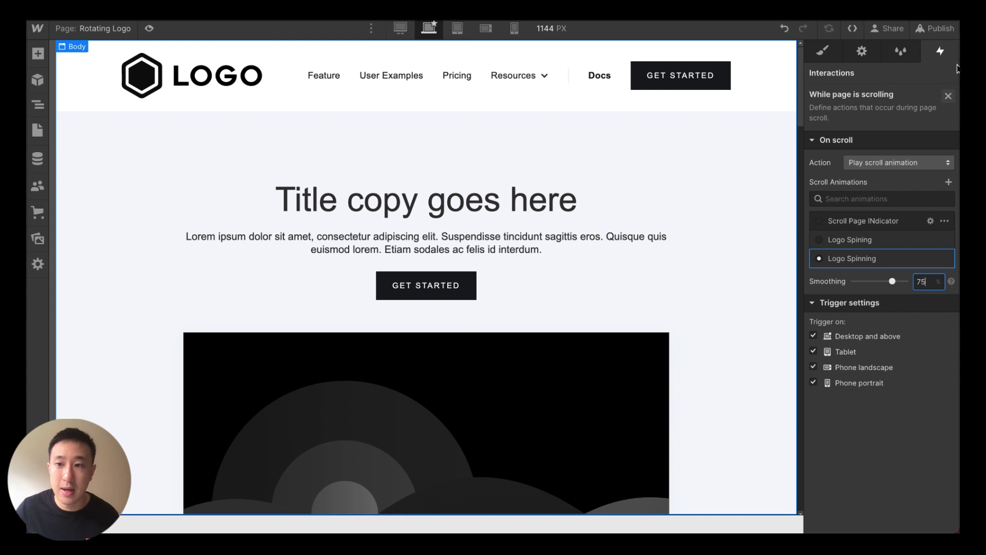
click(949, 96)
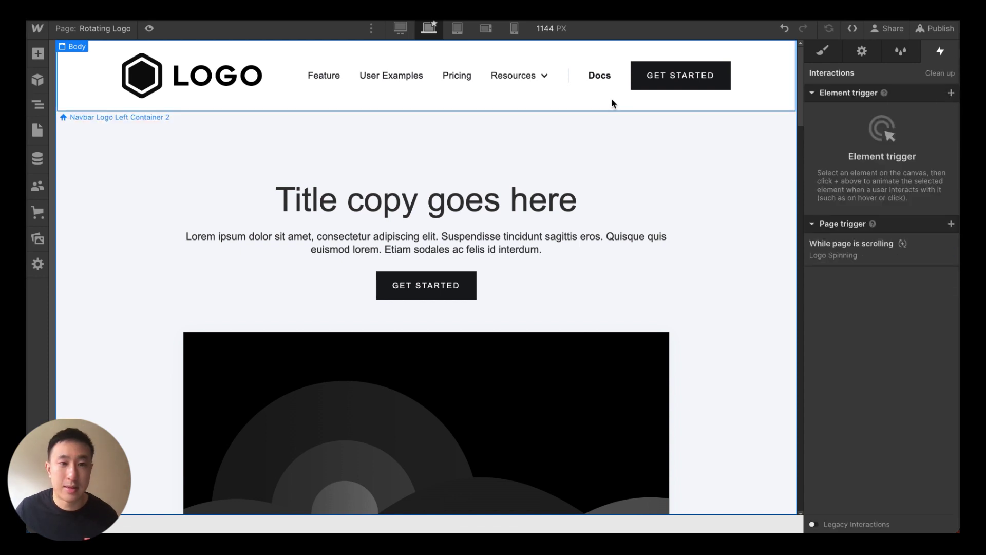
- Preview the page at desktop width, scrolling to watch the logo spin
click(149, 29)
scroll(559, 204, down, 20)
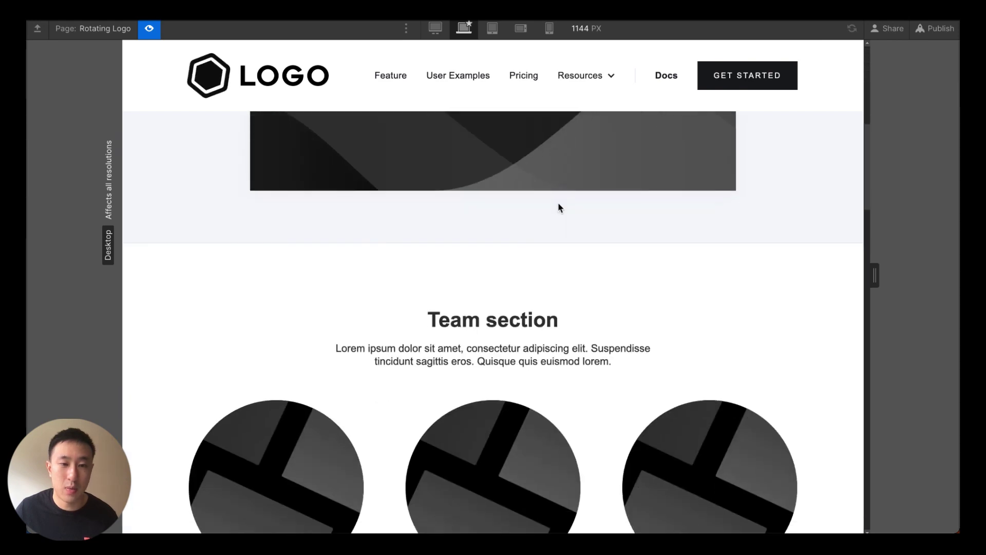
scroll(501, 226, down, 15)
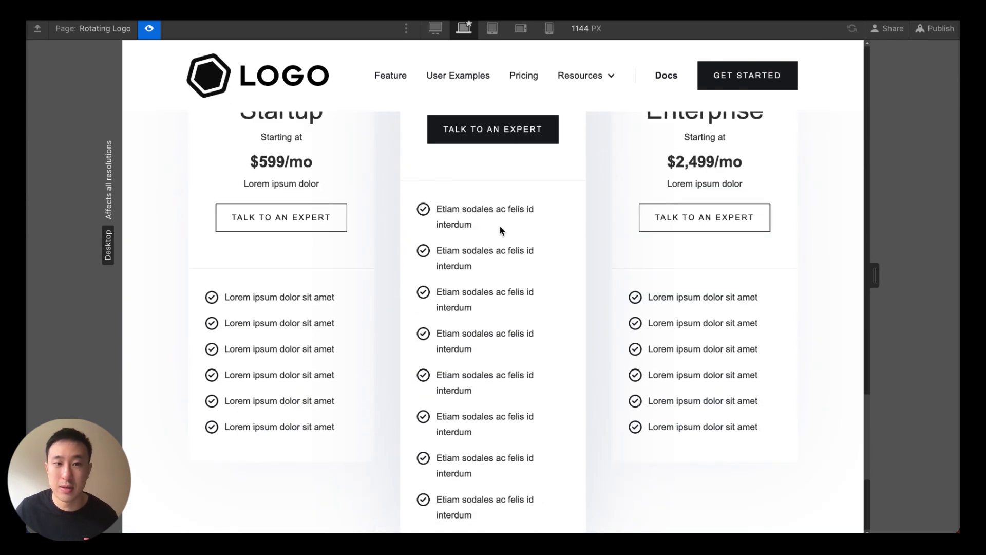
scroll(500, 228, up, 20)
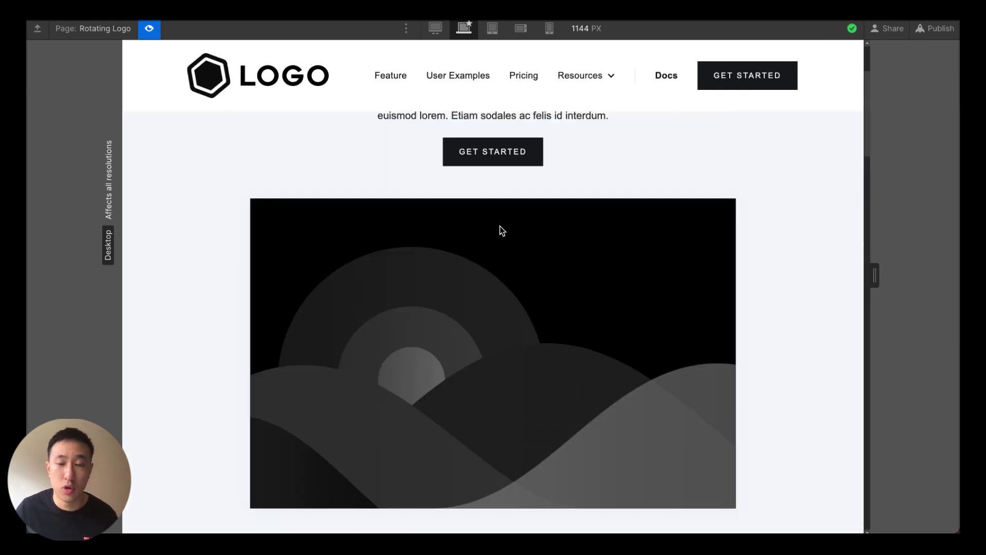
- Narrow the preview through tablet and mobile landscape to mobile portrait, and scroll it
click(491, 28)
click(516, 30)
click(547, 33)
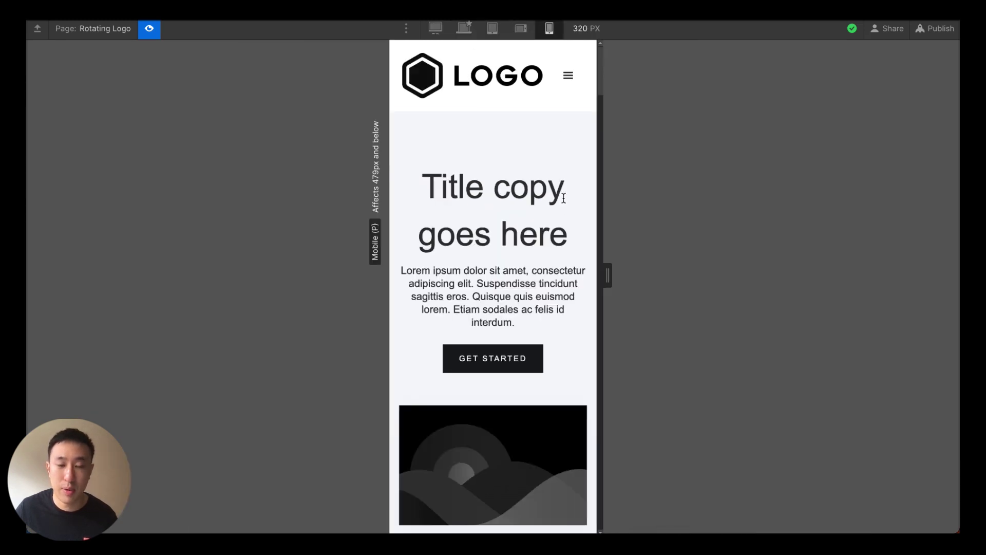
scroll(528, 236, down, 15)
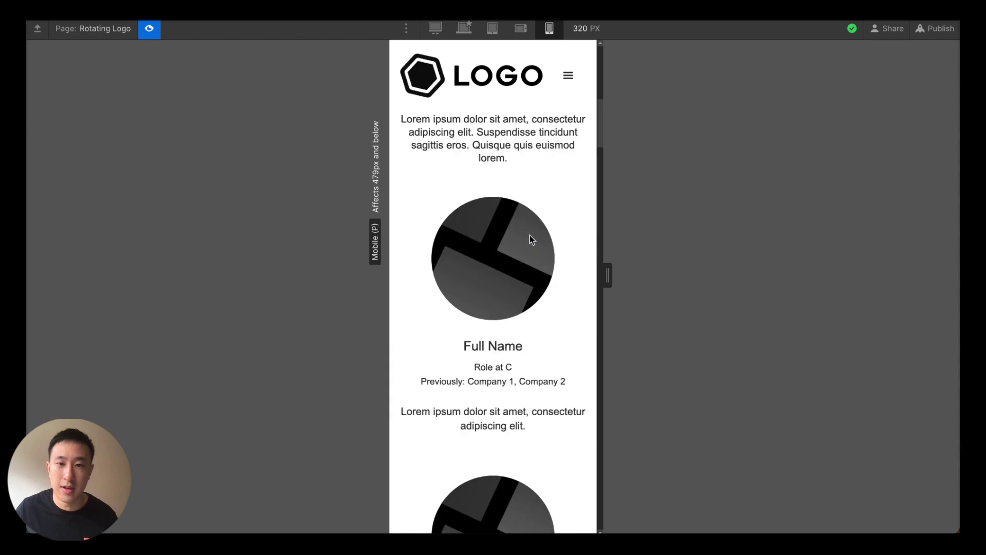
scroll(462, 154, down, 4)
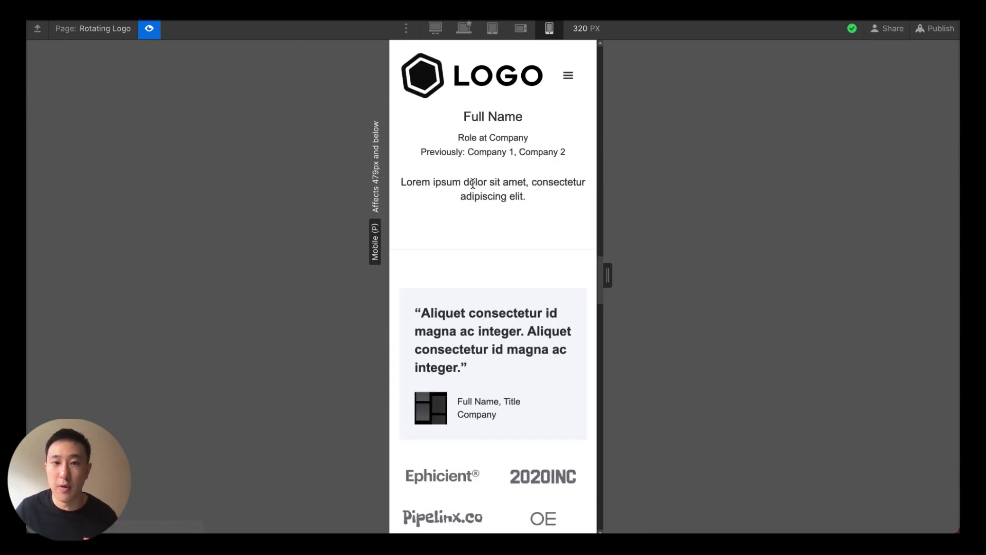
- Set the mobile LOGO text height to 16 px and the hexagon icon height to 45
click(150, 29)
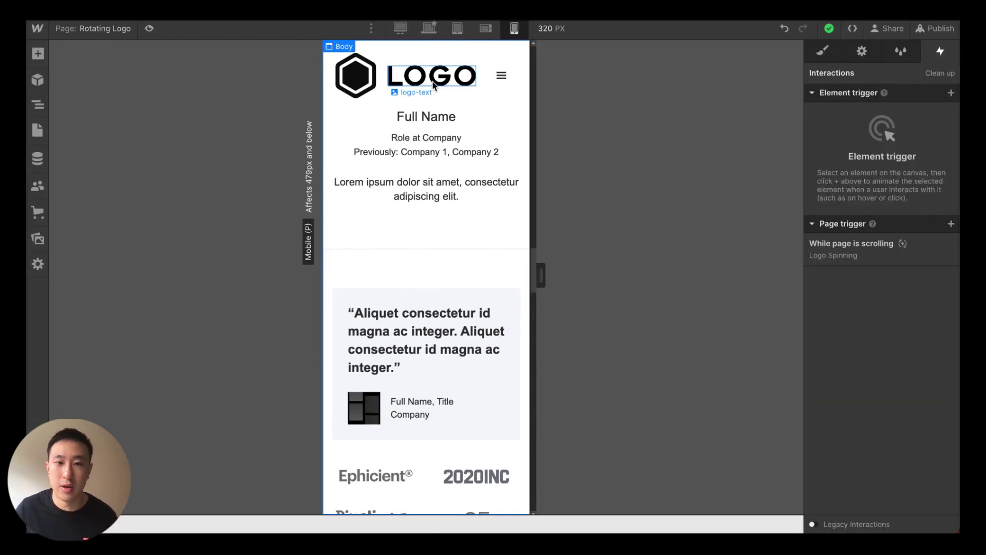
click(821, 57)
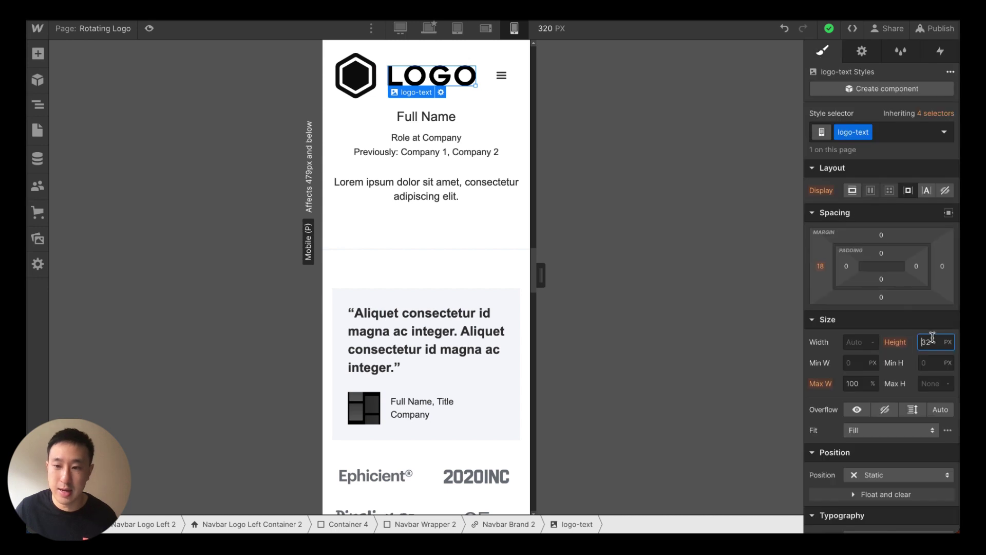
key(Return)
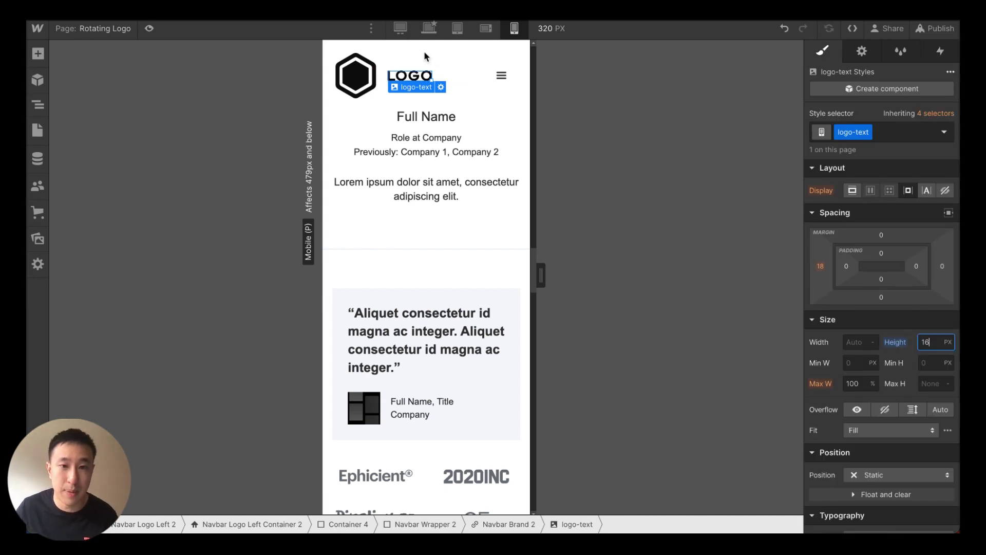
click(355, 76)
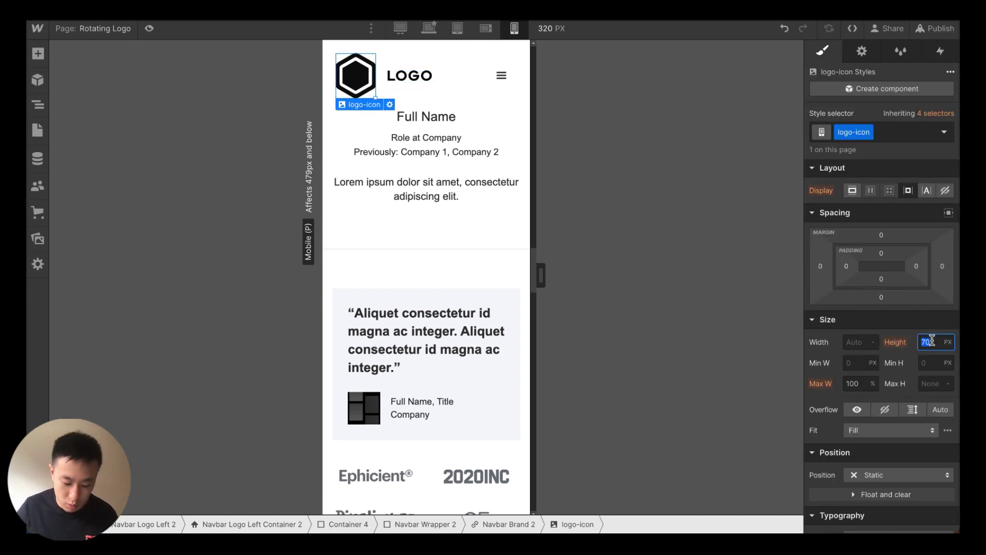
text(45)
key(Return)
- Give the LOGO text an 8 px left margin
click(403, 69)
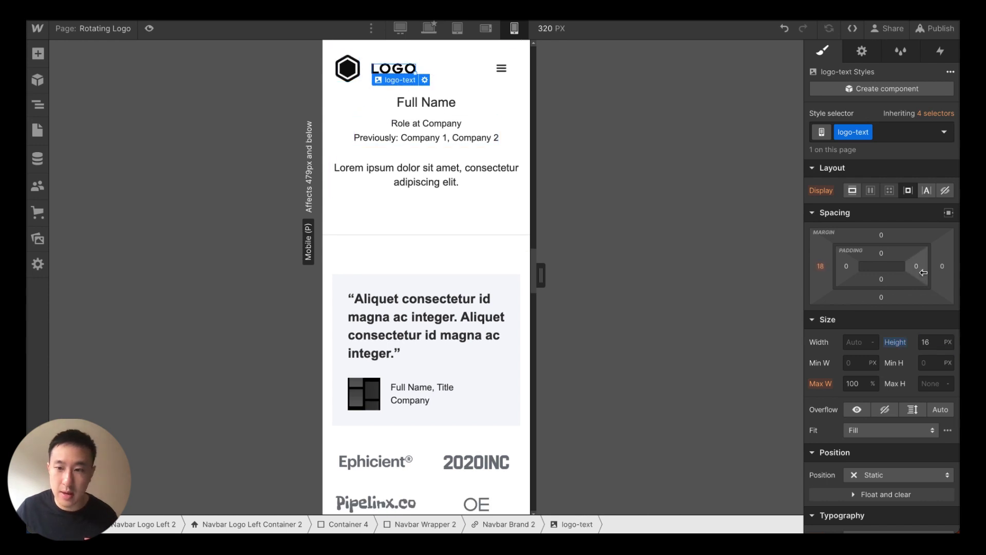
click(820, 267)
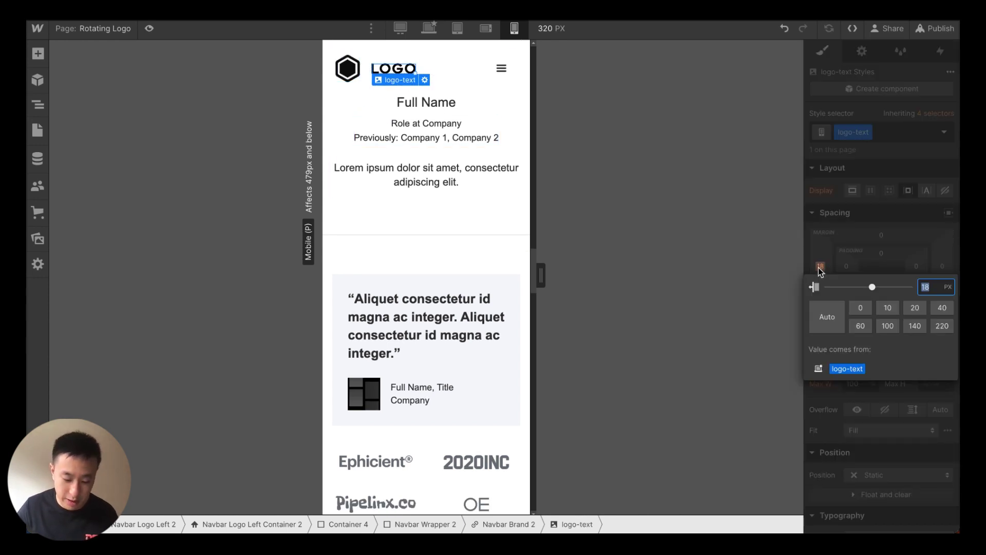
text(4)
key(Return)
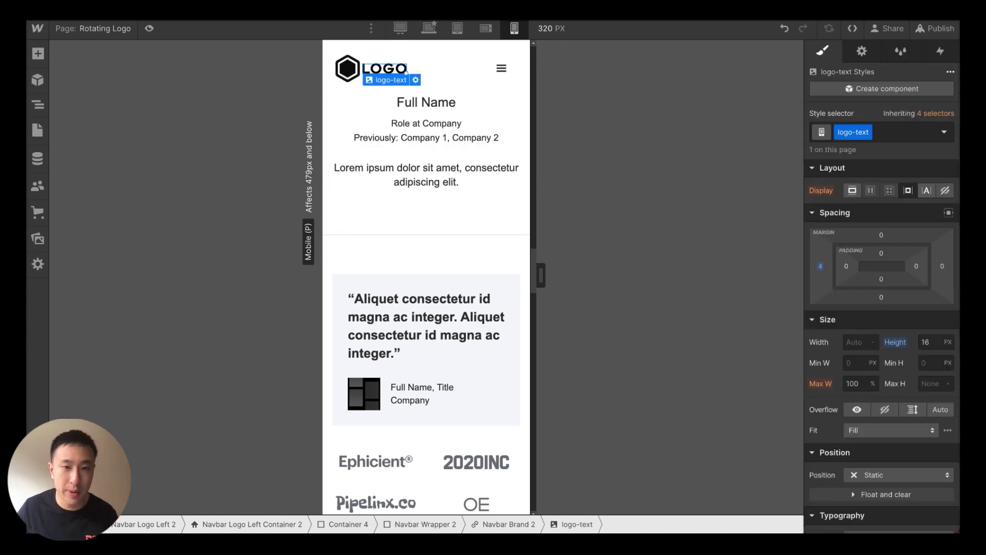
click(819, 268)
key(Return)
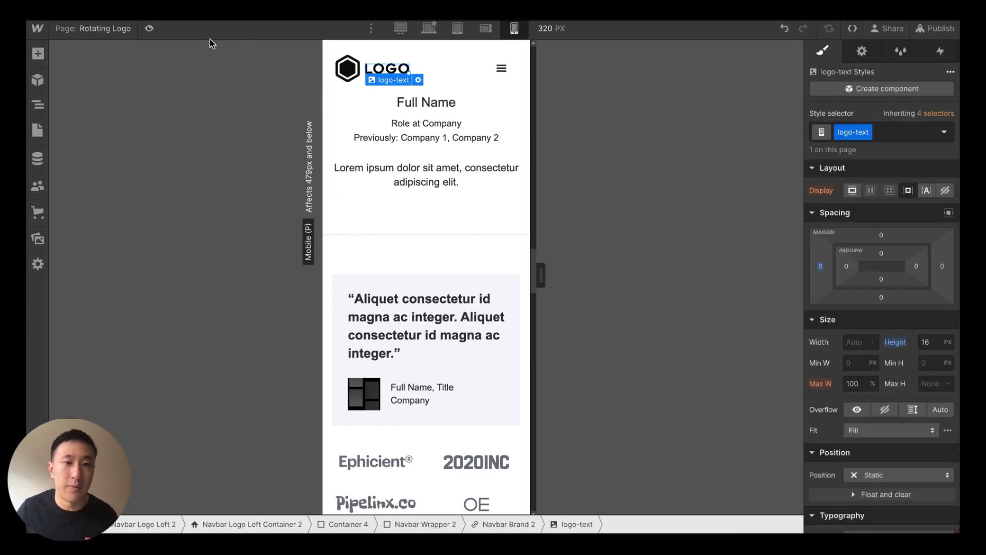
- Preview the resized mobile navbar, switch to desktop width, then leave preview
click(149, 29)
scroll(501, 232, down, 10)
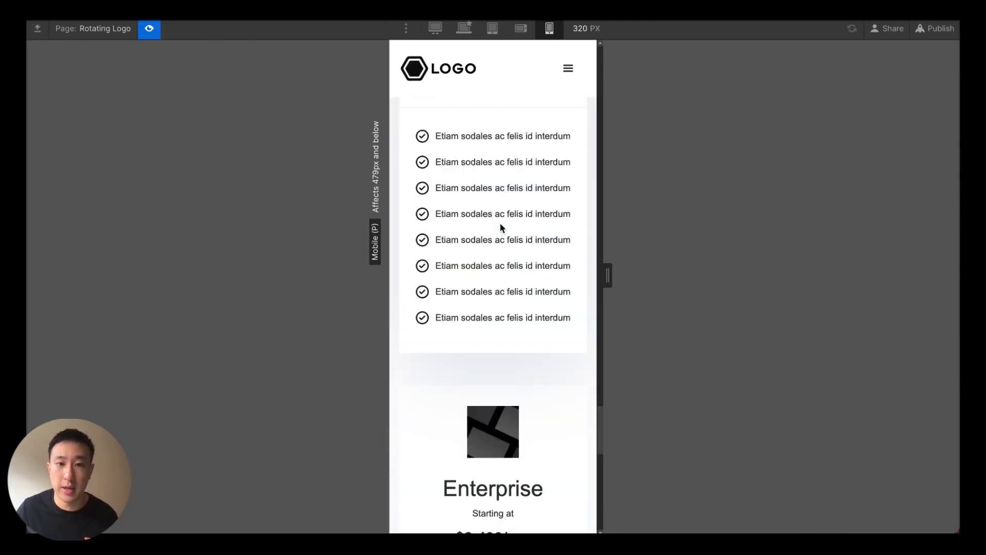
scroll(500, 224, up, 15)
click(465, 30)
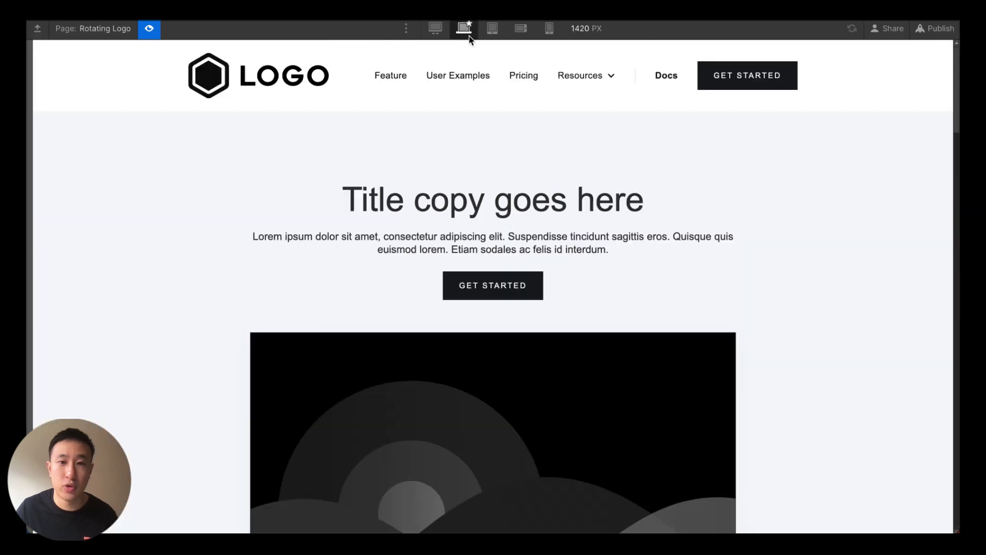
key(Escape)
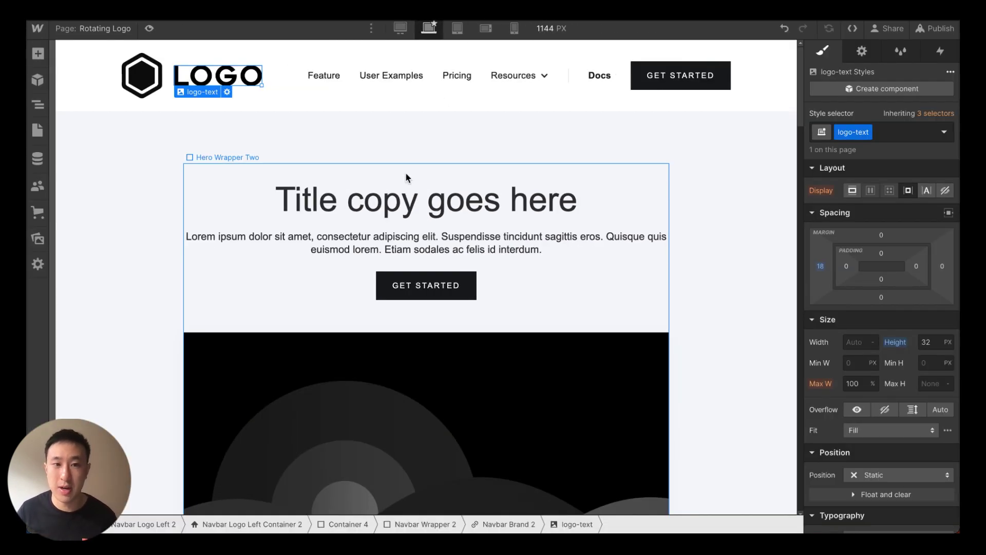
- Convert the Navbar Logo Left 2 bar into a component named NavbarNEW
click(100, 91)
click(160, 525)
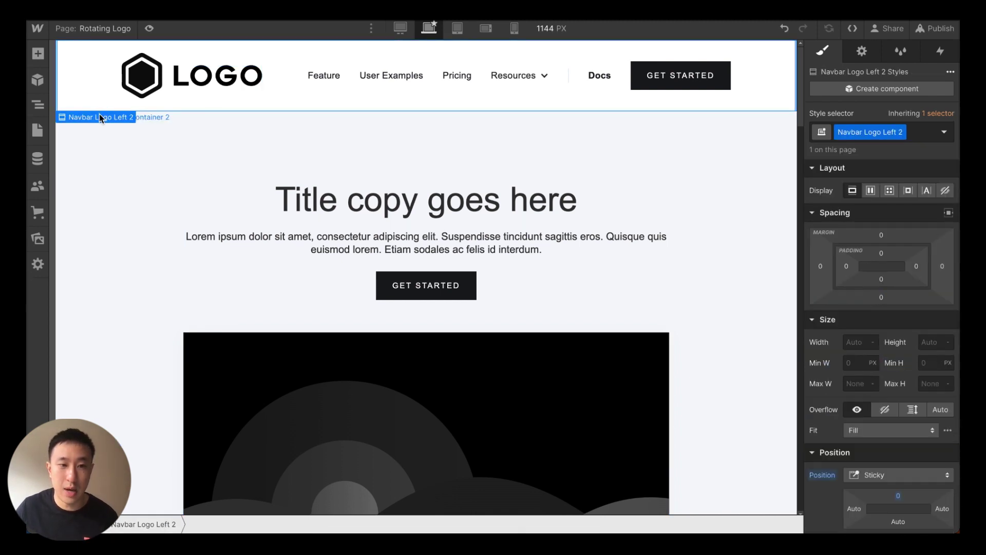
right_click(160, 524)
click(159, 408)
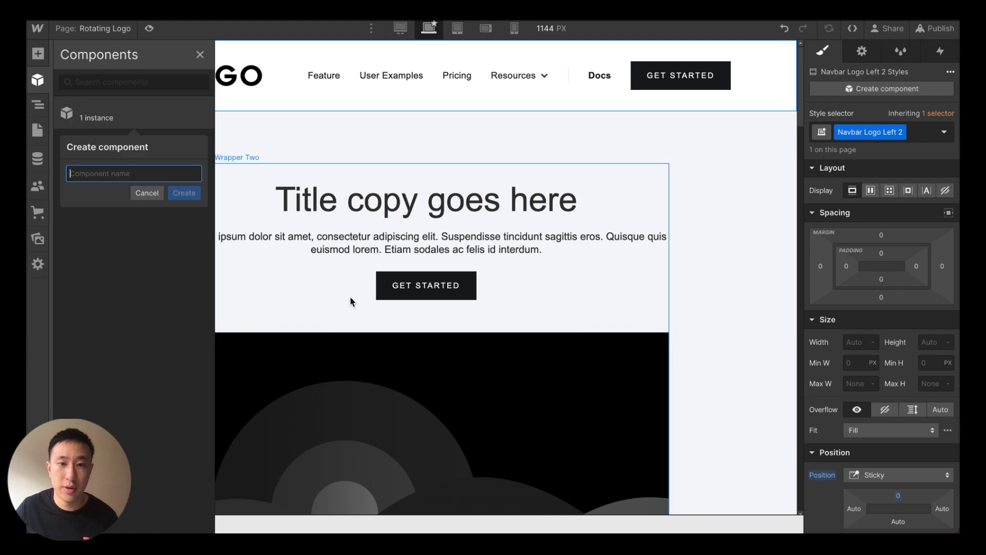
text(Navbar)
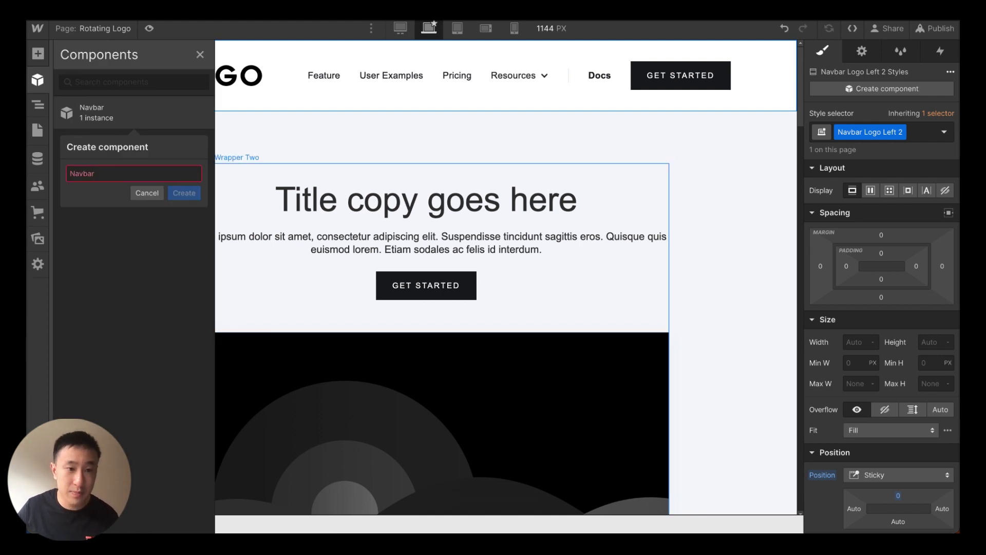
text(NEW)
key(Return)
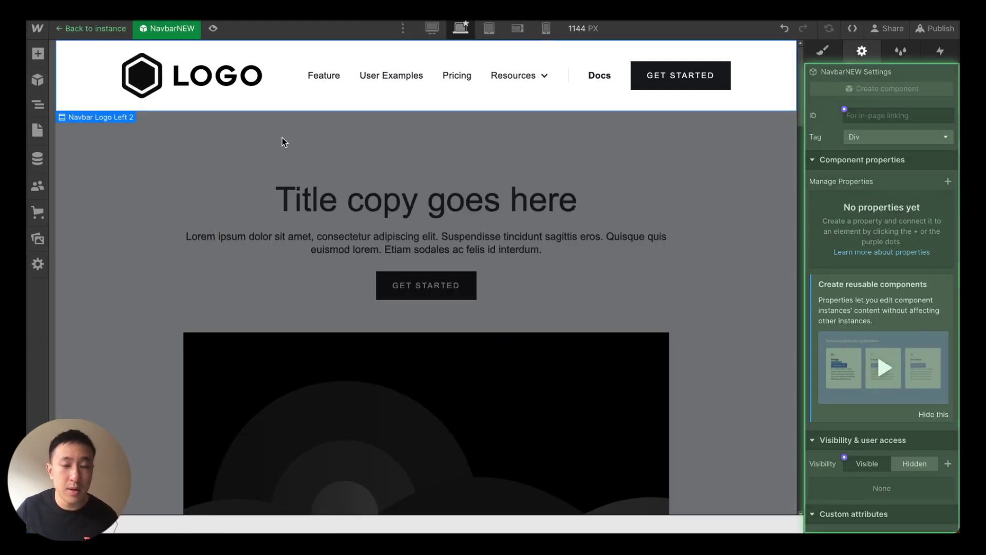
- Create a new blank page named NEWPAGE TEST from the Pages panel
click(37, 130)
click(193, 58)
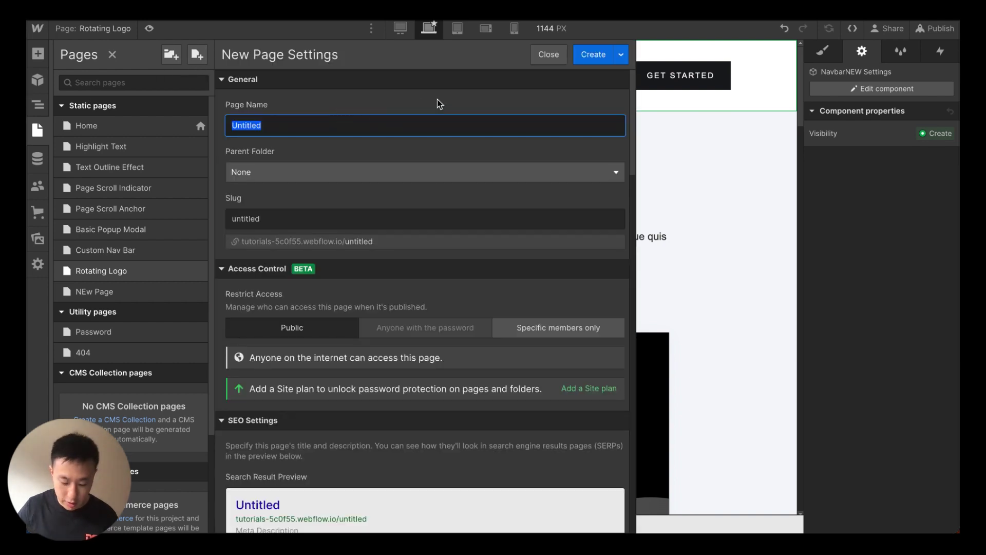
text(NEWPAGE TEST)
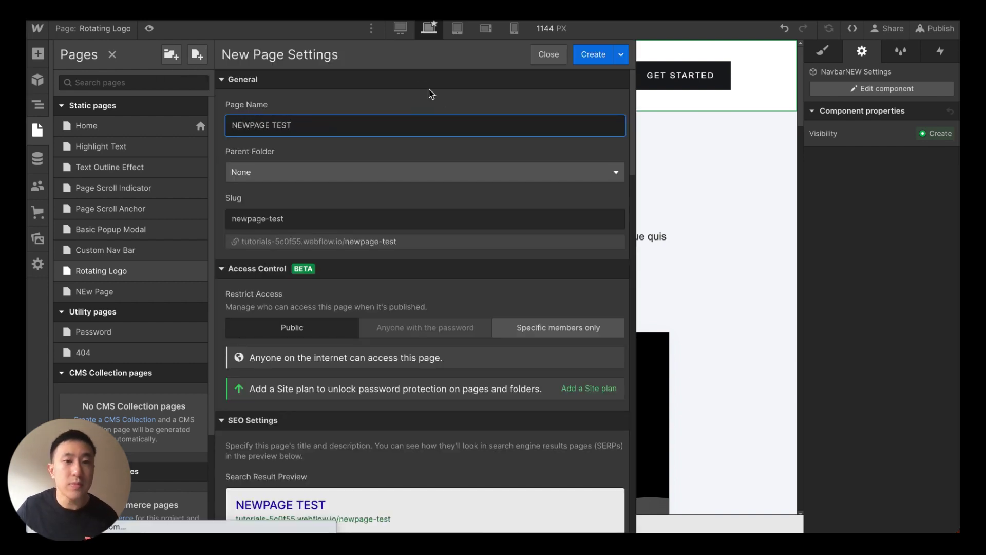
click(593, 54)
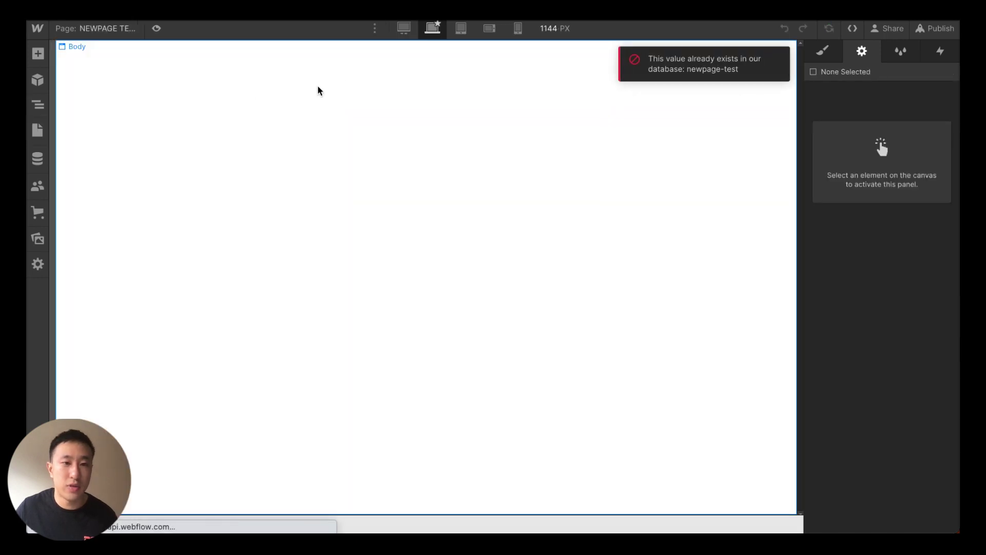
click(38, 80)
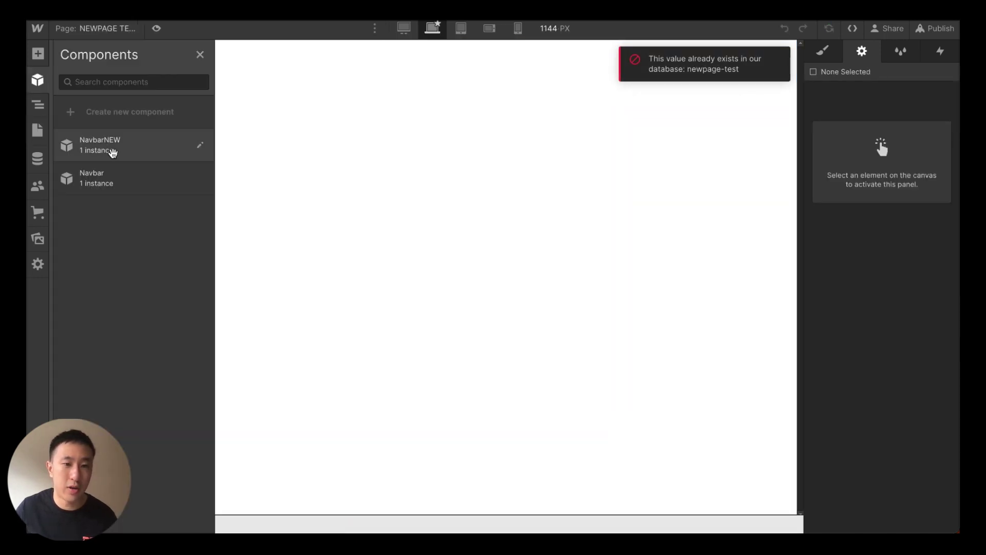
- Place the NavbarNEW component on the page and insert a Hero Heading Left section below it
drag(125, 148, 190, 100)
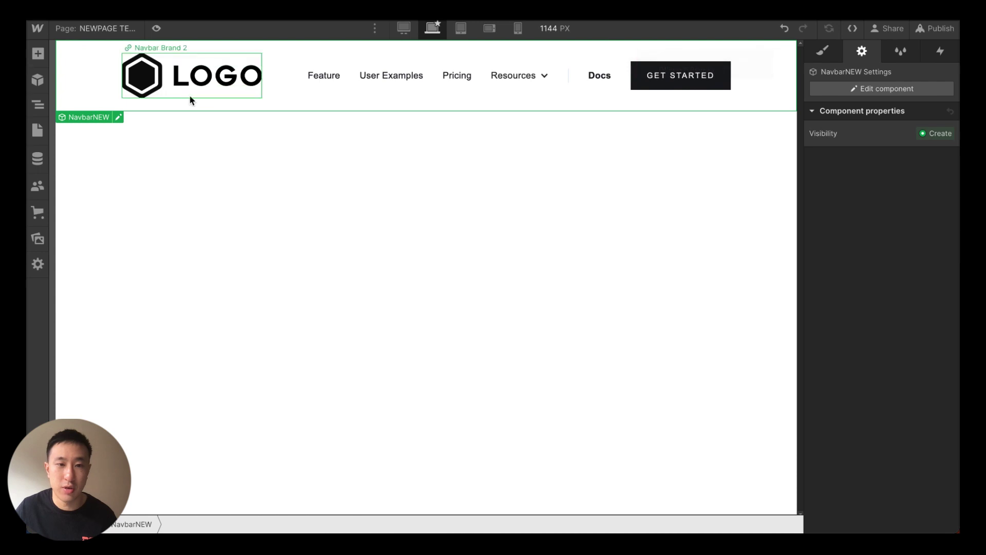
click(215, 183)
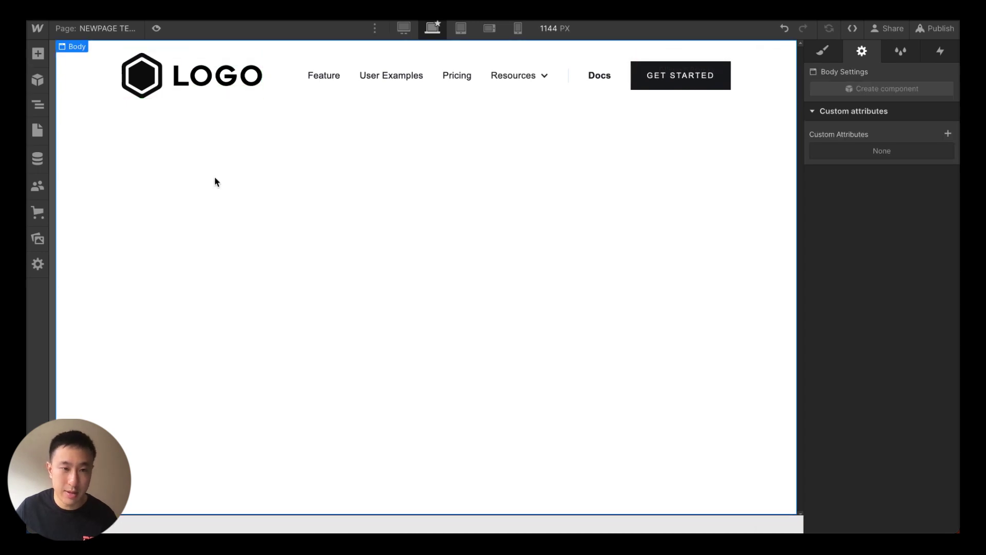
click(37, 54)
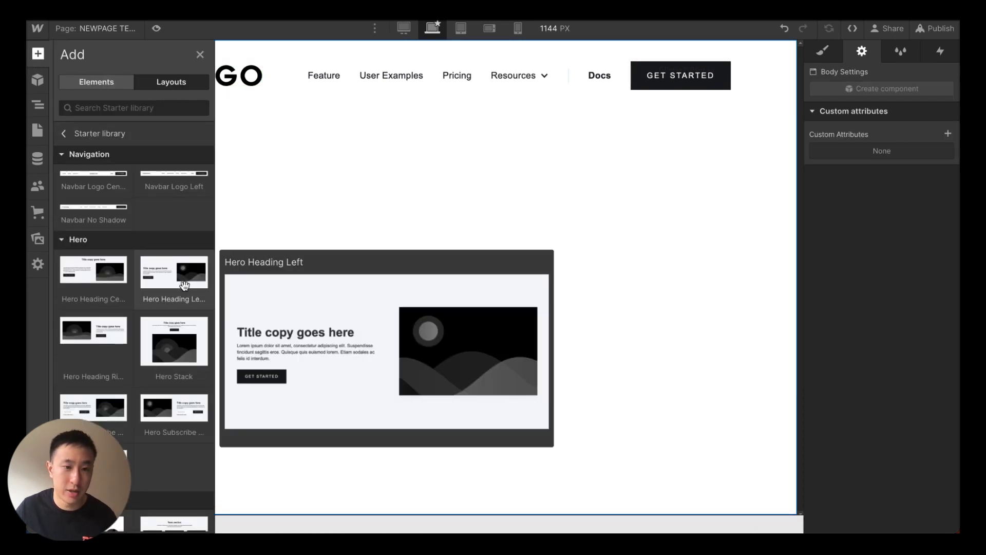
click(183, 283)
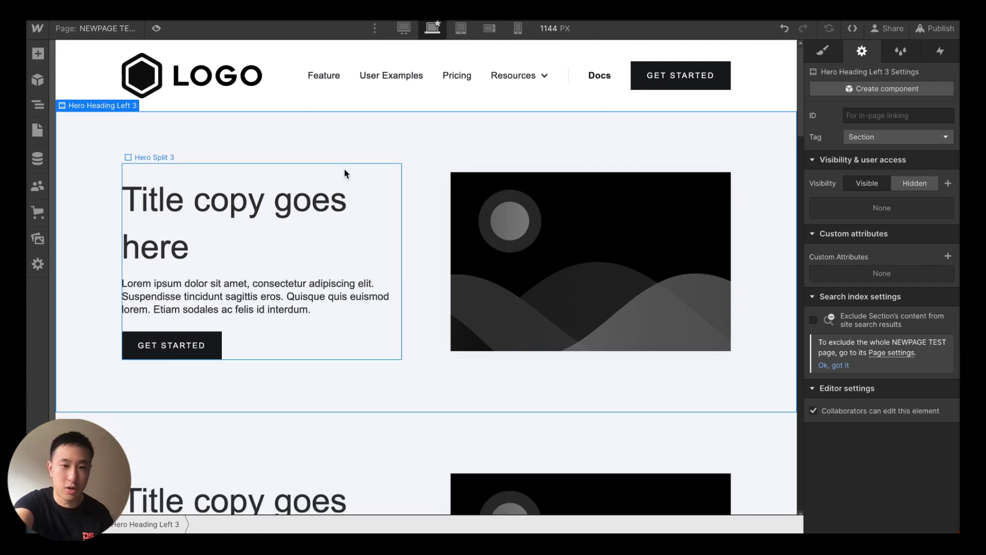
- Preview the new page, scrolling through it, then exit preview
click(156, 28)
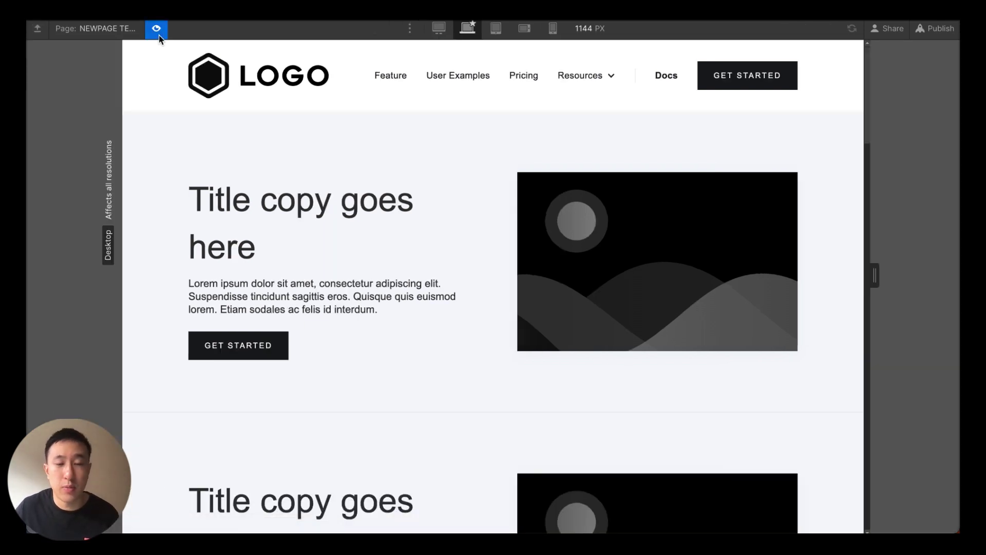
scroll(484, 202, down, 4)
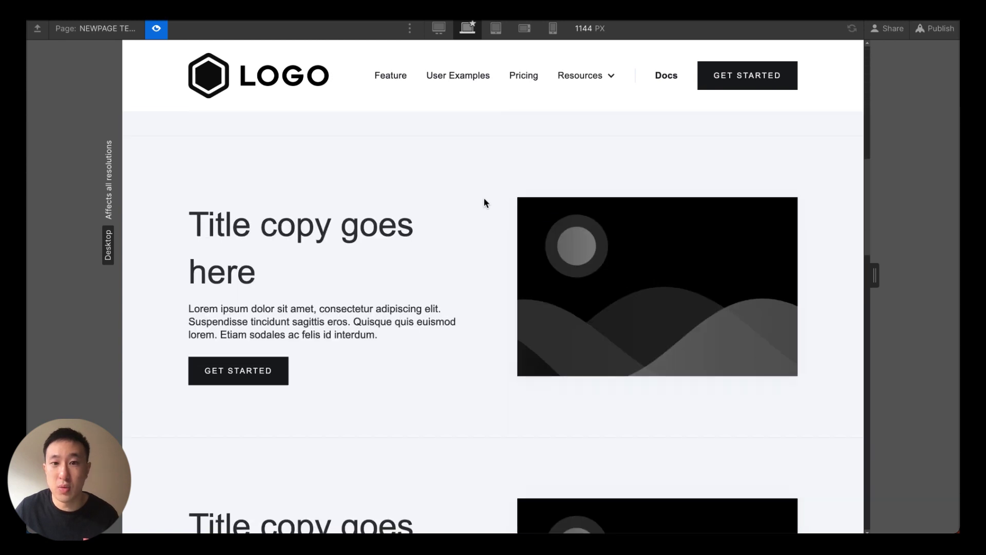
scroll(483, 201, down, 3)
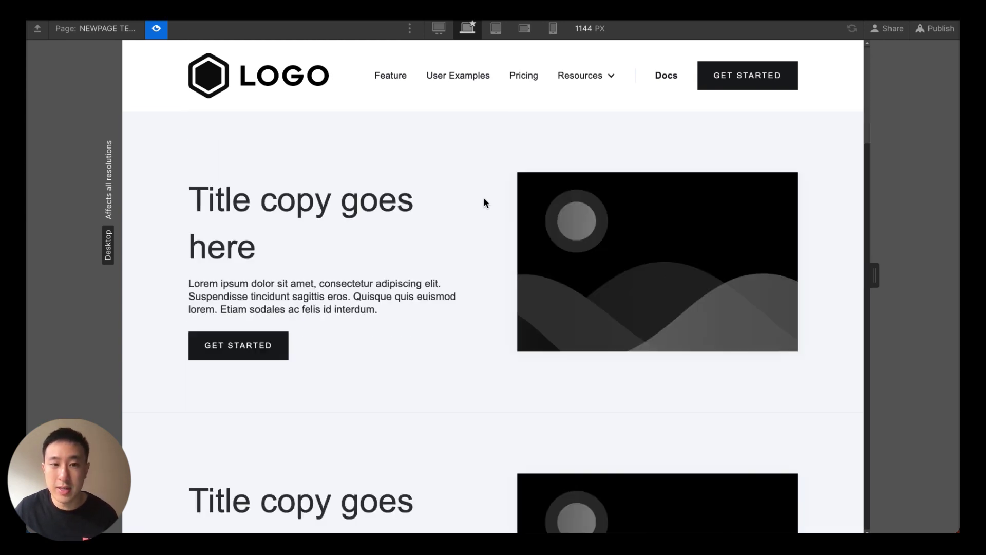
key(ctrl+shift+p)
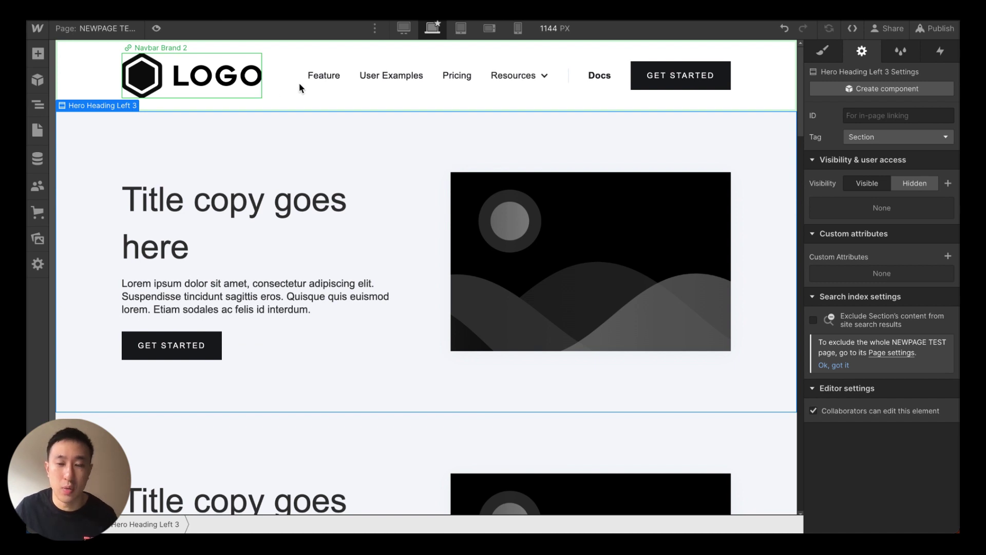
- Give the page Body a While page is scrolling trigger that plays Logo Spinning
key(z)
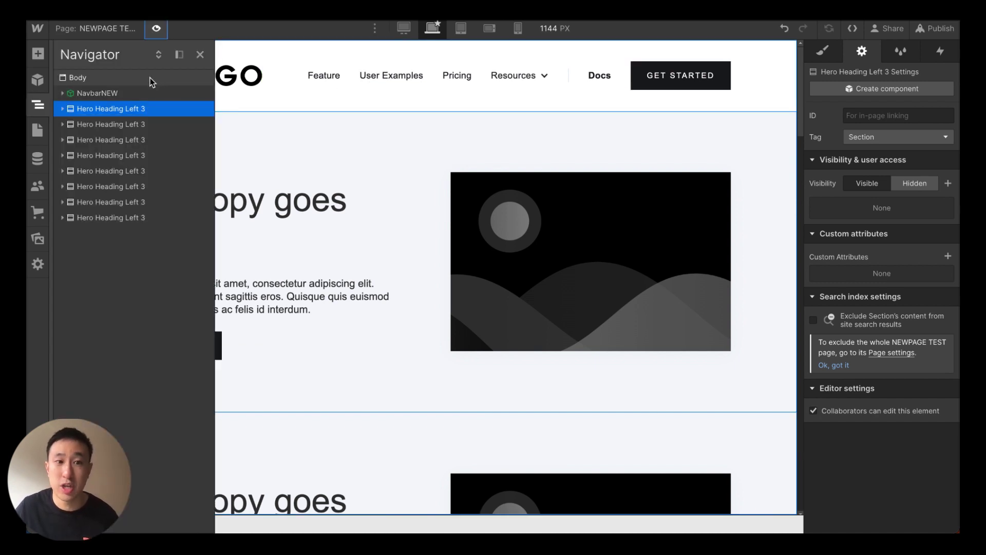
click(150, 77)
click(938, 52)
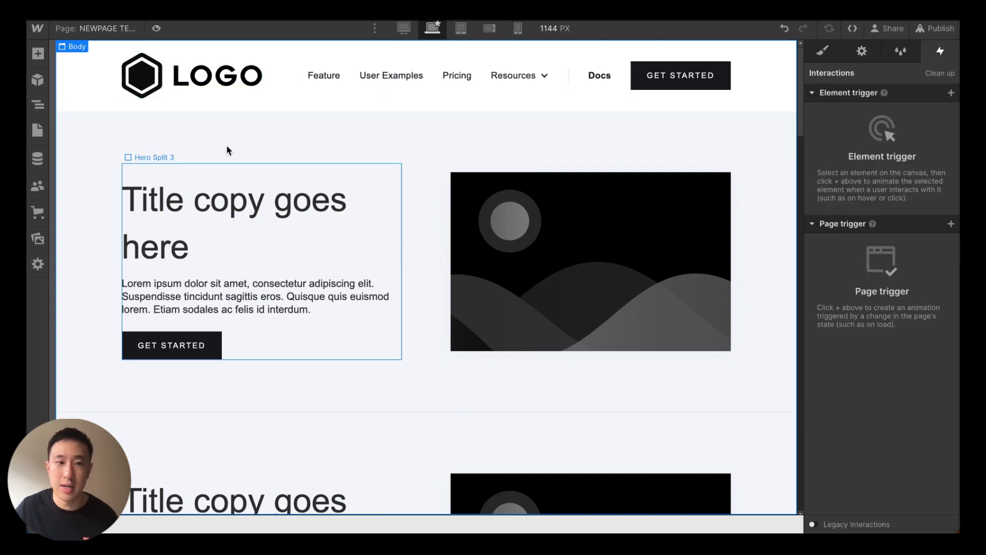
key(z)
click(97, 93)
click(78, 77)
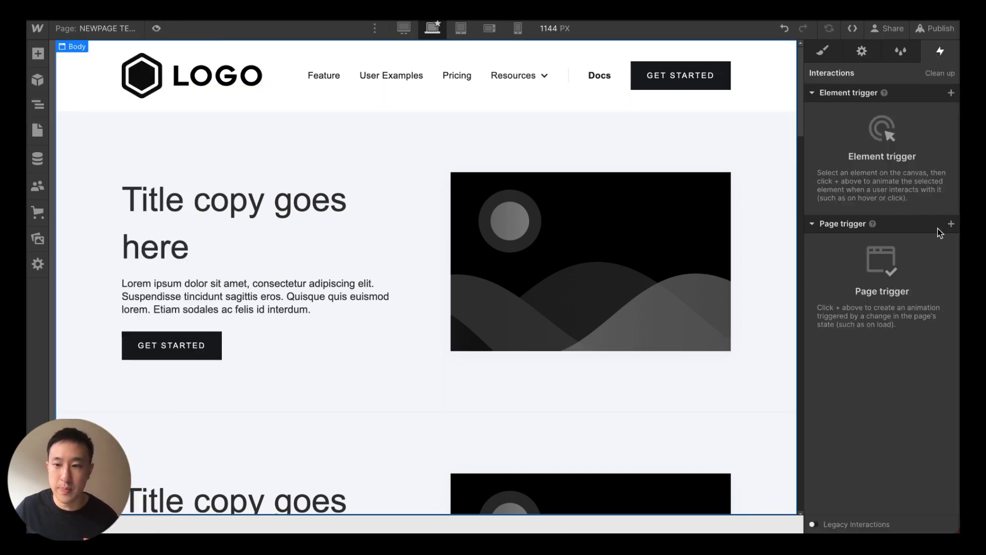
click(951, 224)
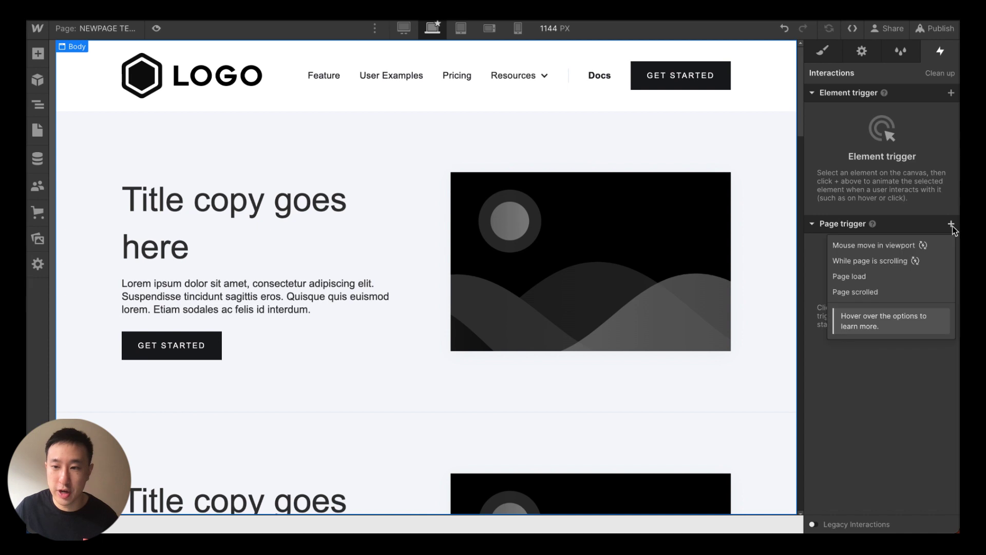
click(887, 262)
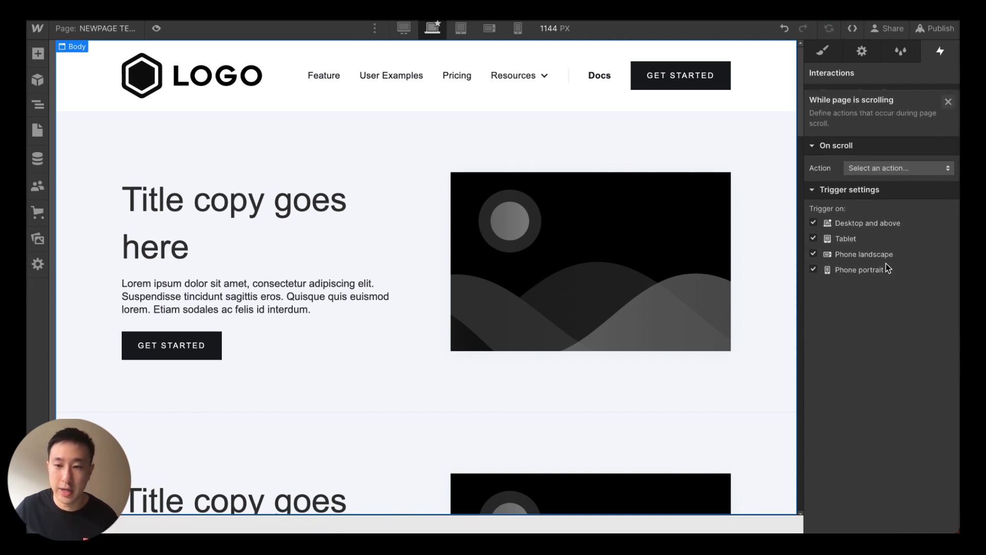
click(874, 168)
click(876, 197)
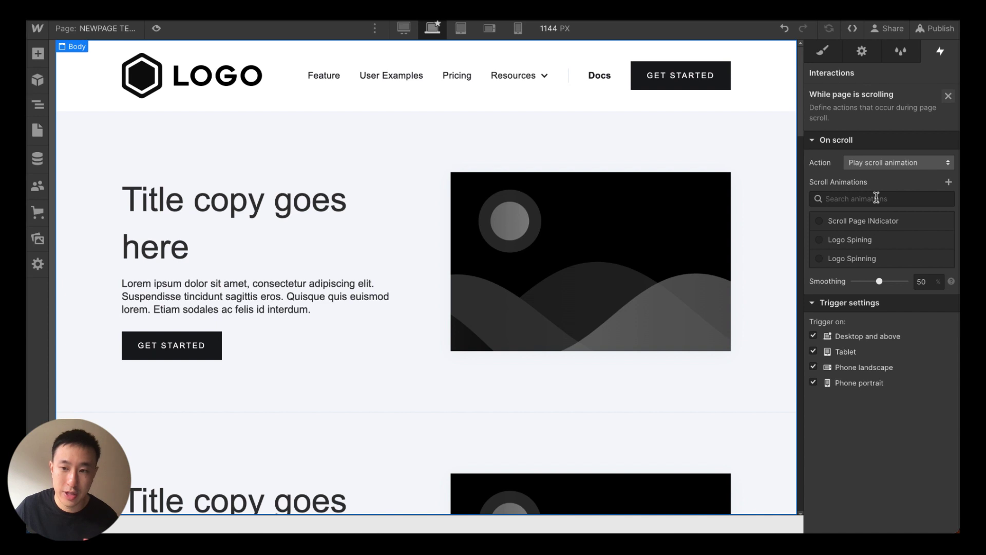
click(855, 258)
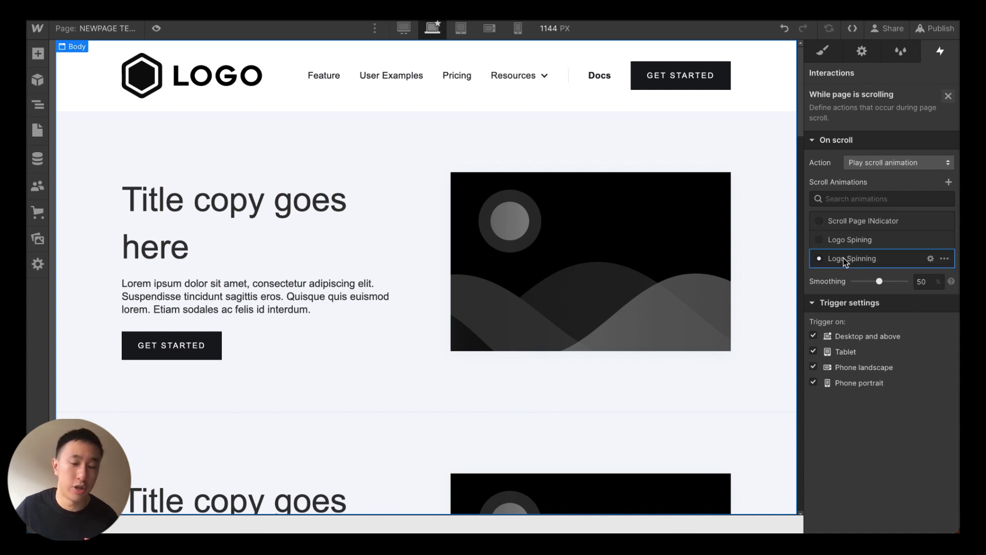
- Preview the new page and scroll to test the spinning logo
click(231, 205)
click(156, 29)
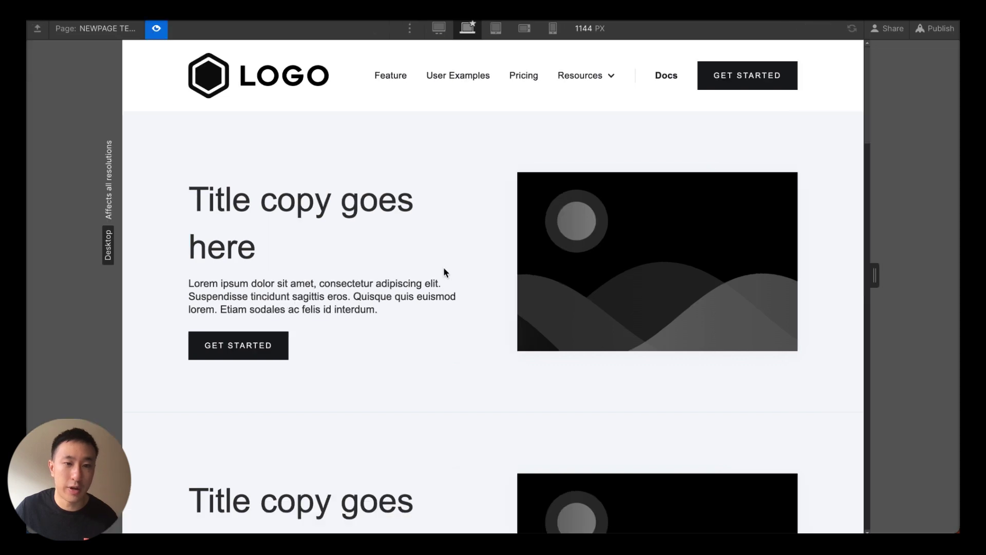
scroll(444, 272, down, 5)
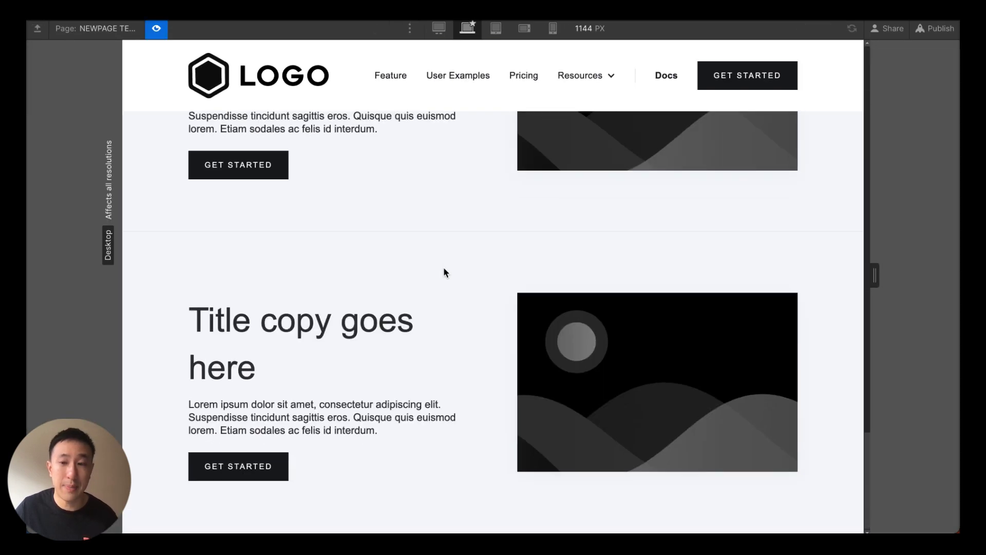
scroll(444, 268, down, 3)
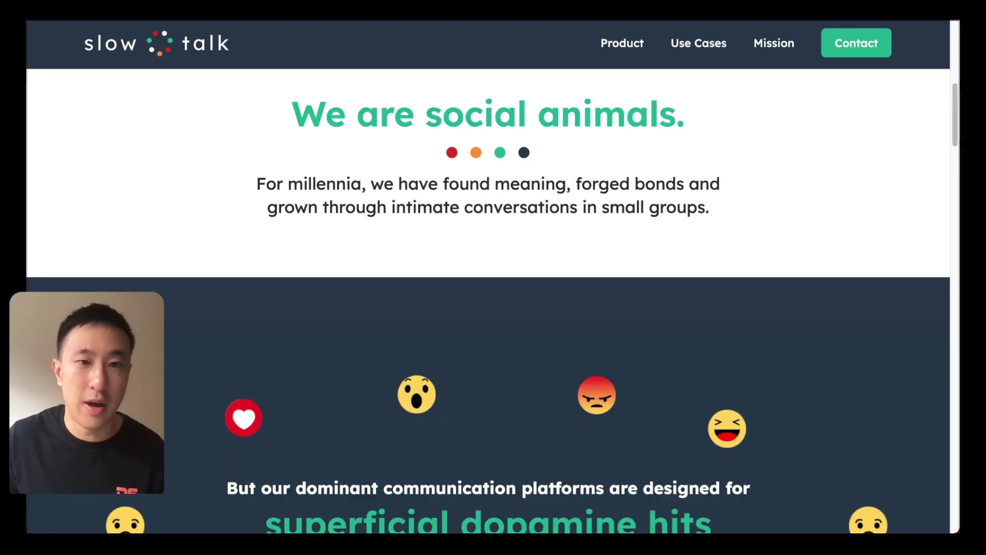
- Scroll down and back up through the Slowtalk site page
scroll(255, 130, down, 7)
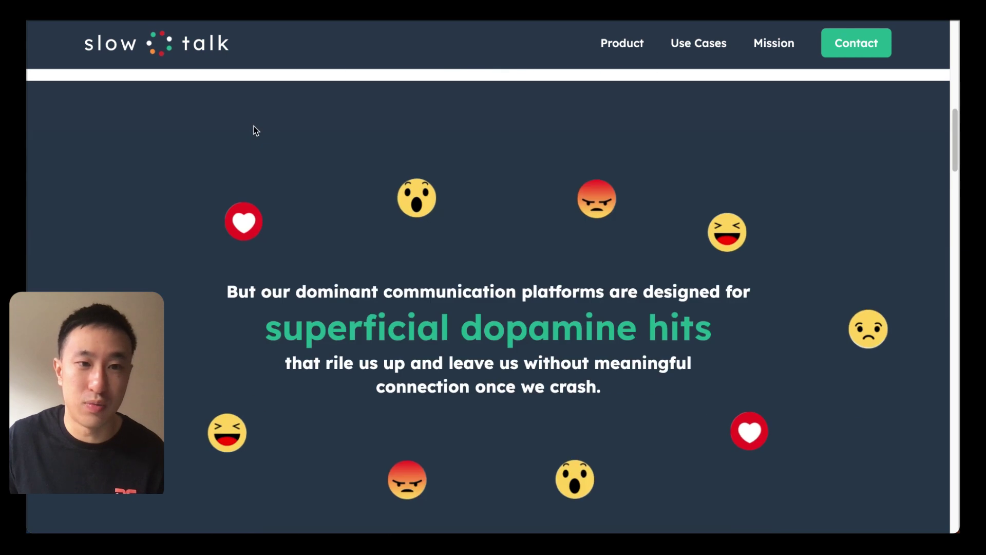
scroll(255, 130, up, 10)
scroll(255, 130, up, 6)
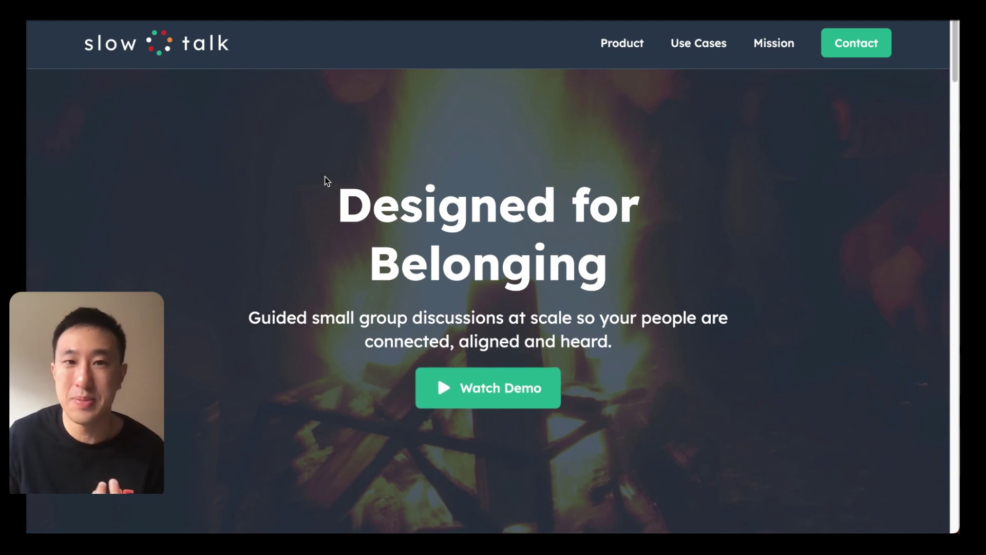
- On the Everteam site, scroll down and up to watch its sticky header
key(ctrl+Tab)
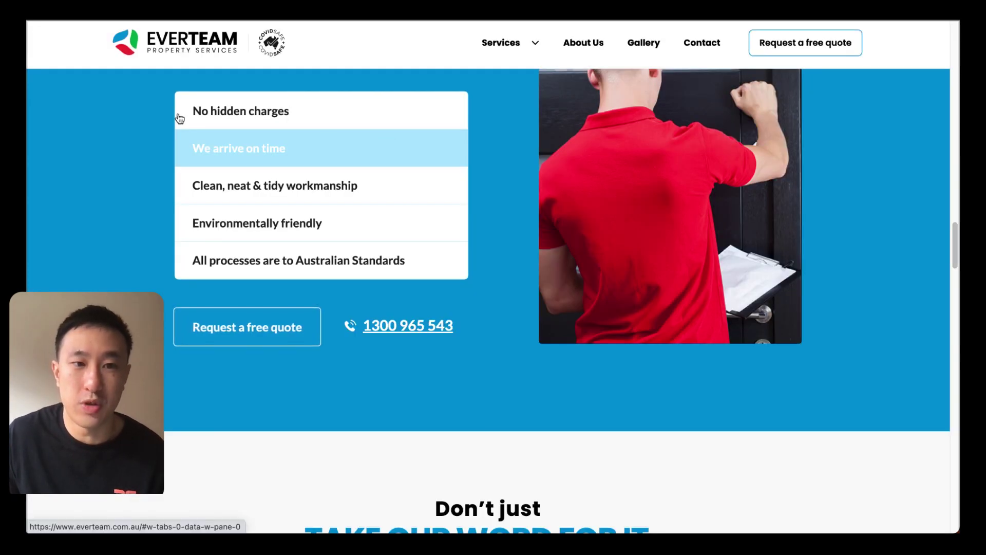
scroll(332, 159, down, 15)
scroll(333, 157, down, 12)
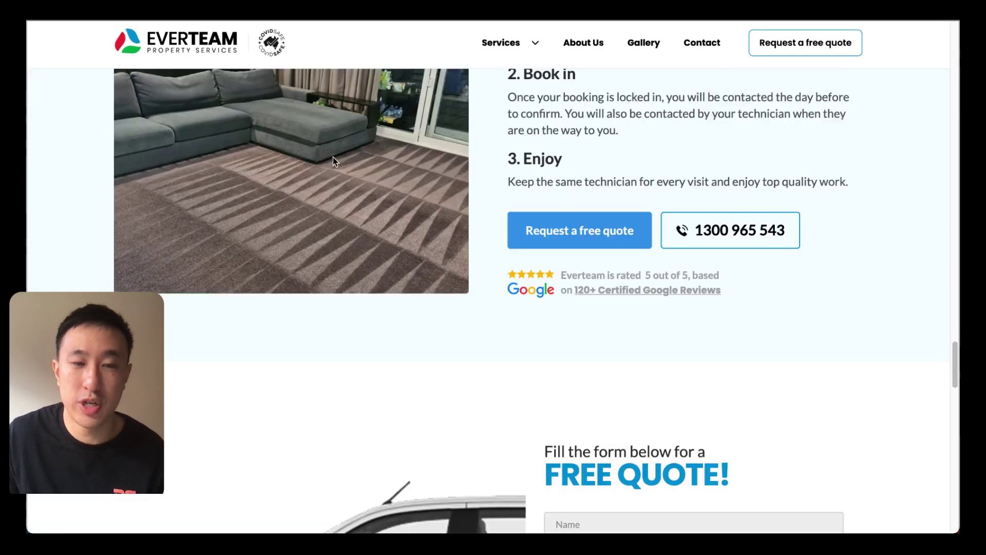
scroll(333, 154, down, 3)
scroll(334, 155, down, 8)
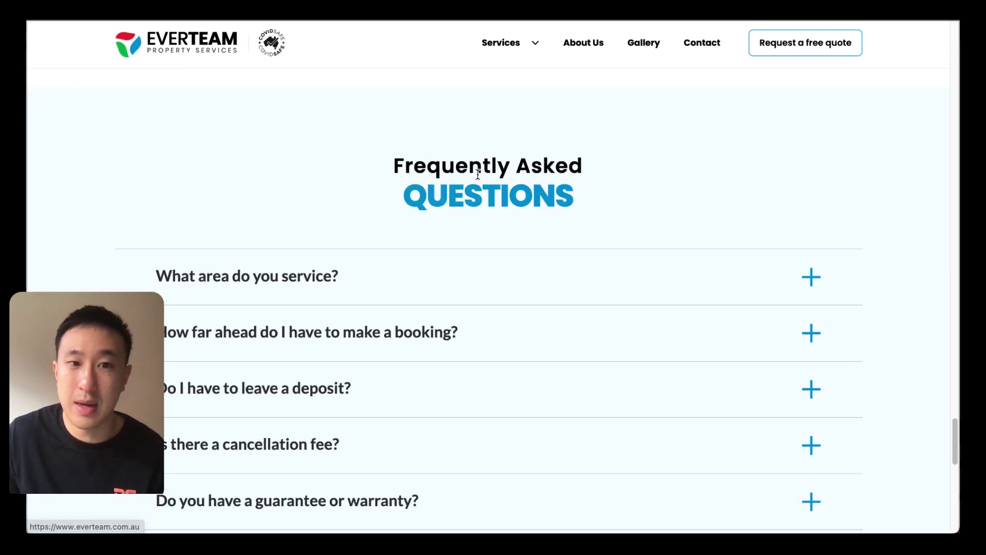
scroll(478, 175, up, 20)
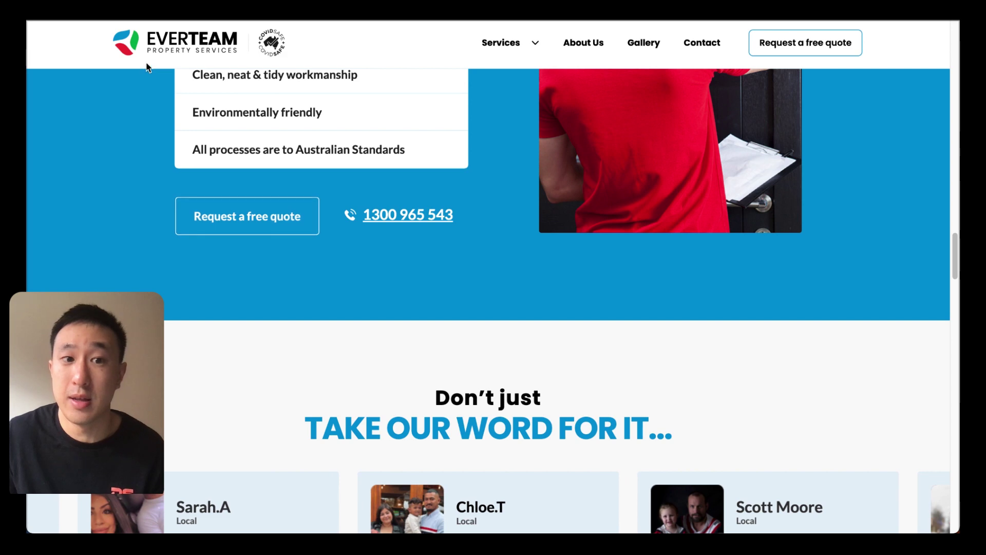
scroll(503, 188, up, 2)
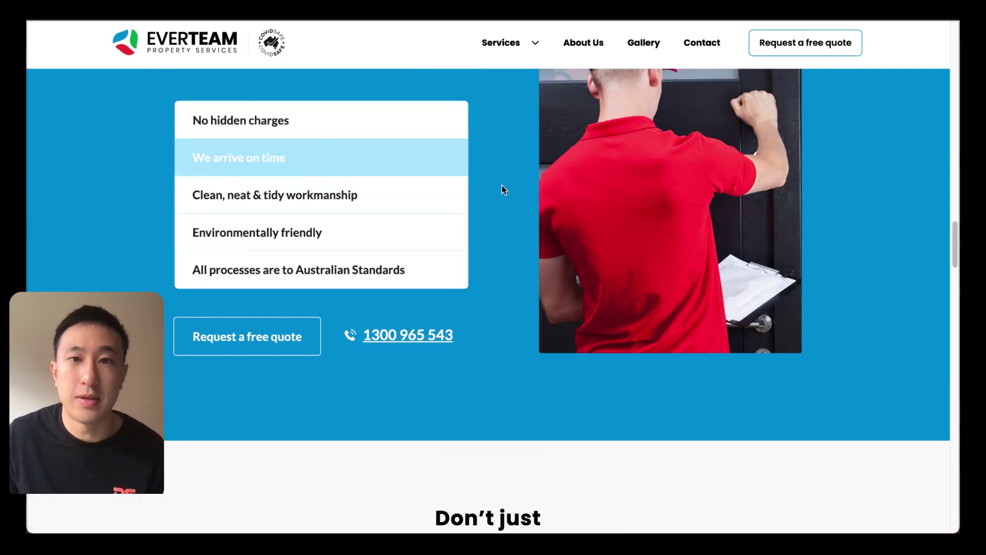